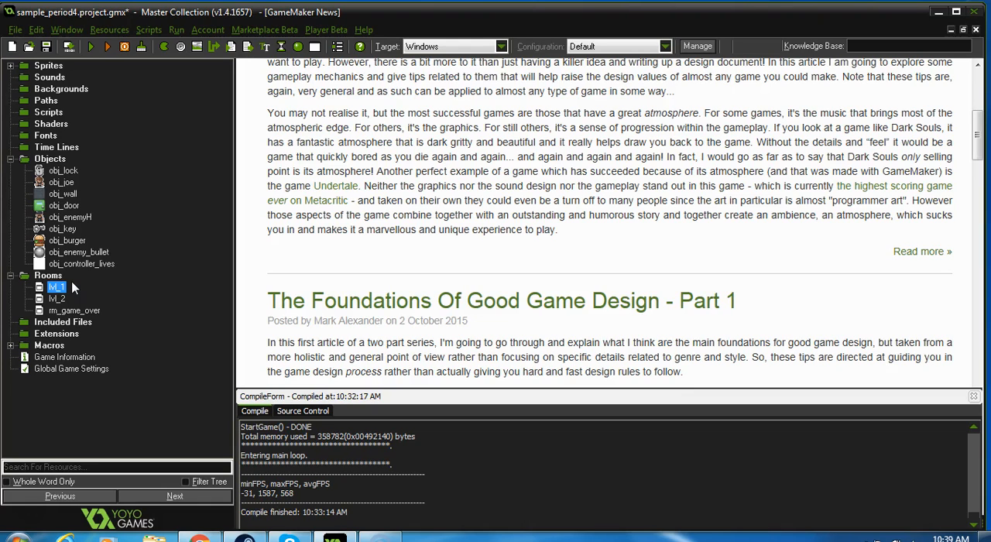
Step: Create a new room and move it to the top of the Rooms list, above lvl_1
{"action": "right_click", "coordinate": [50, 277]}
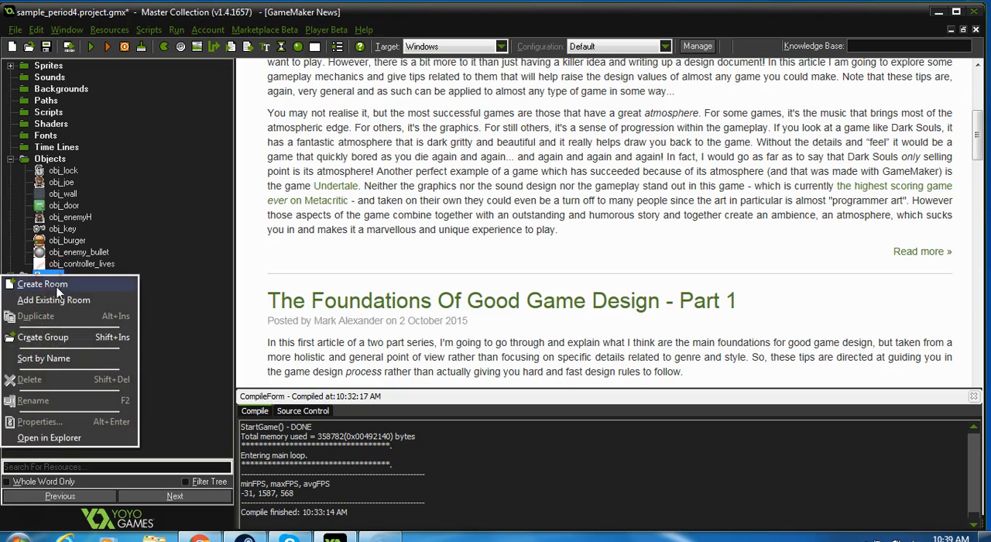
{"action": "left_click", "coordinate": [54, 285]}
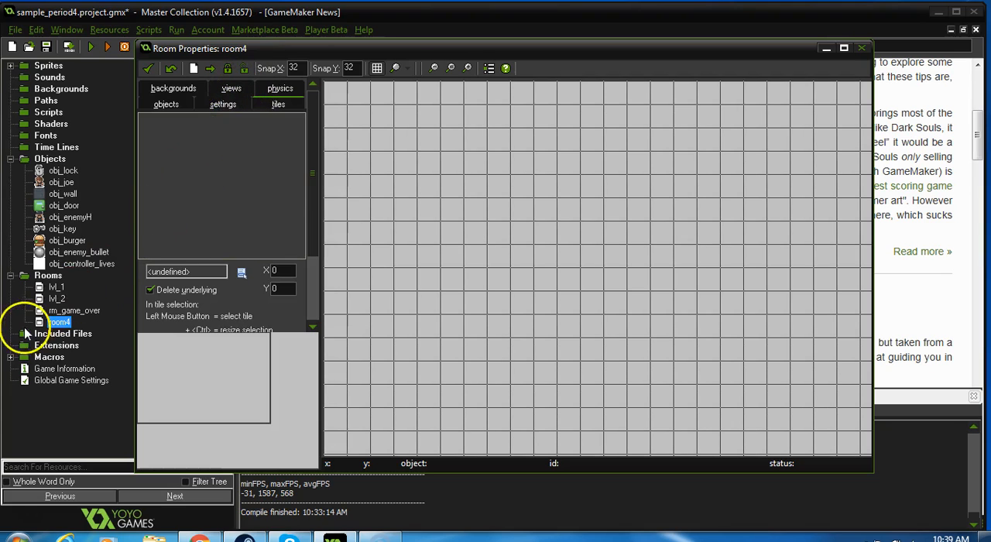
{"action": "left_click_drag", "start_coordinate": [43, 322], "coordinate": [45, 282]}
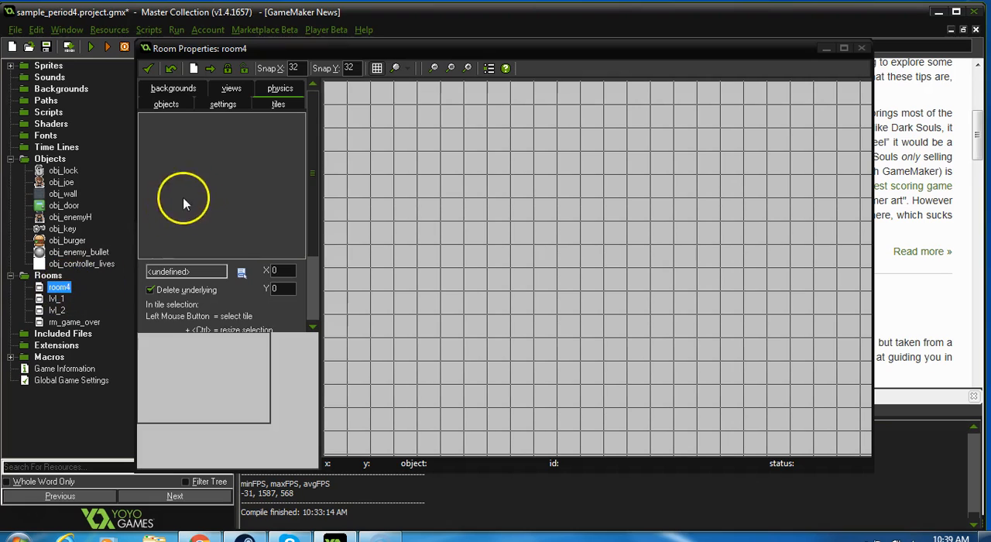
Step: Name the new room rm_scrolling_room in its settings
{"action": "left_click", "coordinate": [234, 108]}
{"action": "left_click_drag", "start_coordinate": [201, 123], "coordinate": [114, 122]}
{"action": "type", "text": "rm_sc"}
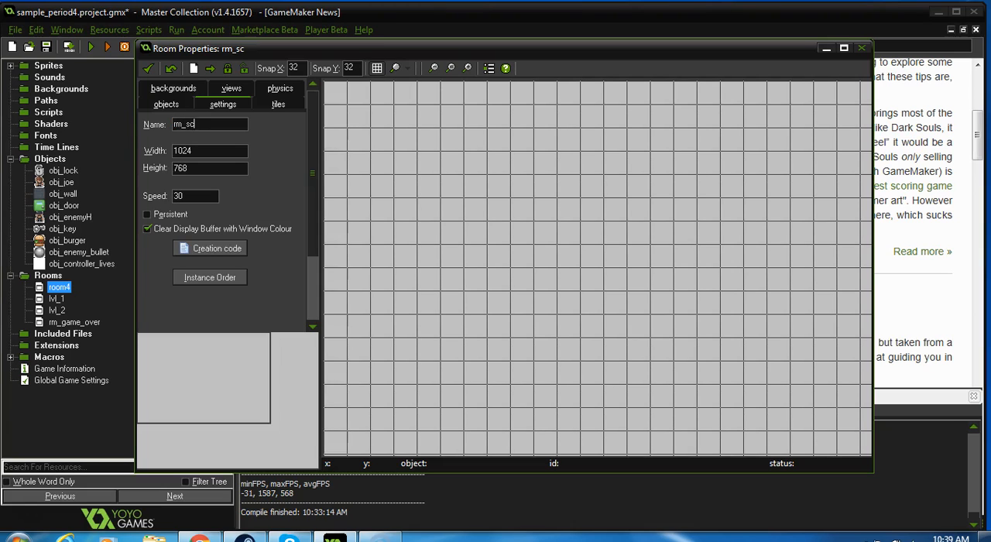
{"action": "type", "text": "rolling_room"}
Step: Set the room's width to 4000
{"action": "left_click", "coordinate": [183, 144]}
{"action": "left_click_drag", "start_coordinate": [213, 152], "coordinate": [145, 143]}
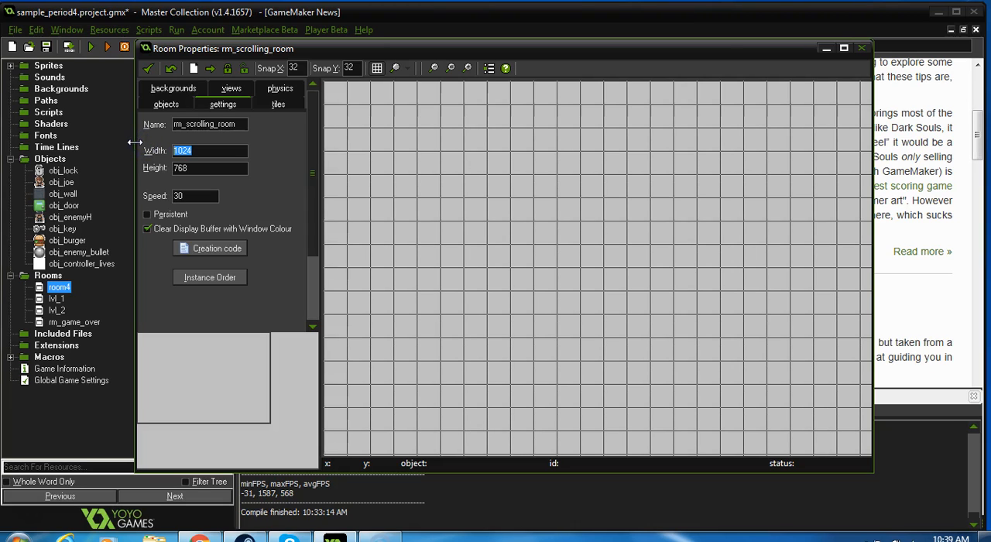
{"action": "type", "text": "4000"}
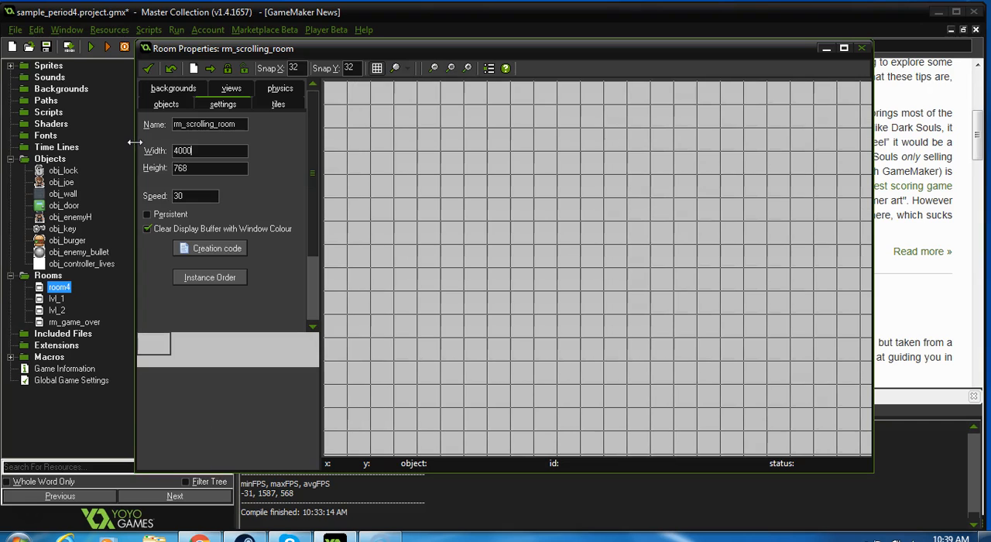
{"action": "mouse_move", "coordinate": [152, 344]}
{"action": "left_mouse_down"}
{"action": "mouse_move", "coordinate": [294, 346]}
{"action": "mouse_move", "coordinate": [152, 345]}
{"action": "left_mouse_up"}
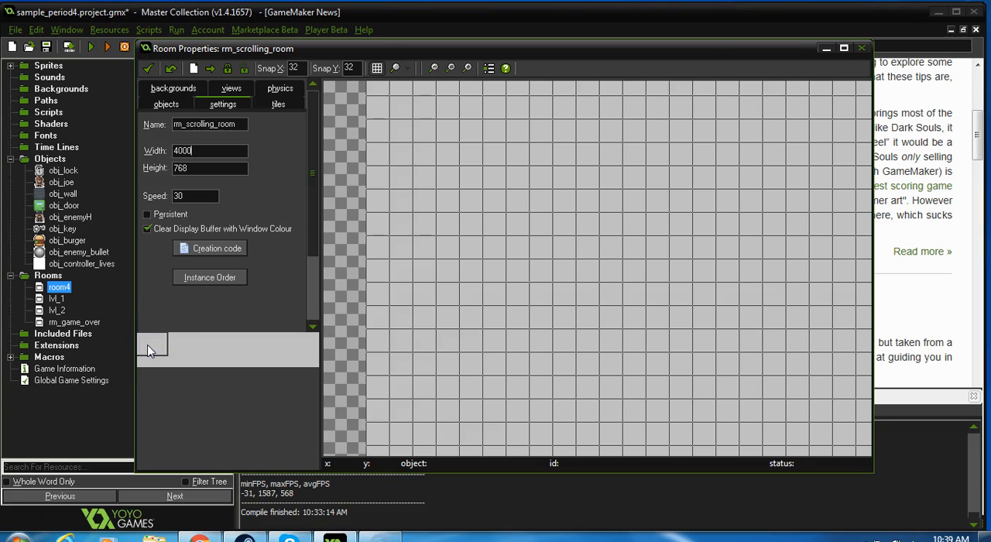
Step: Place one obj_joe instance in the room at X 96, Y 256 and save the room properties
{"action": "left_click", "coordinate": [168, 105]}
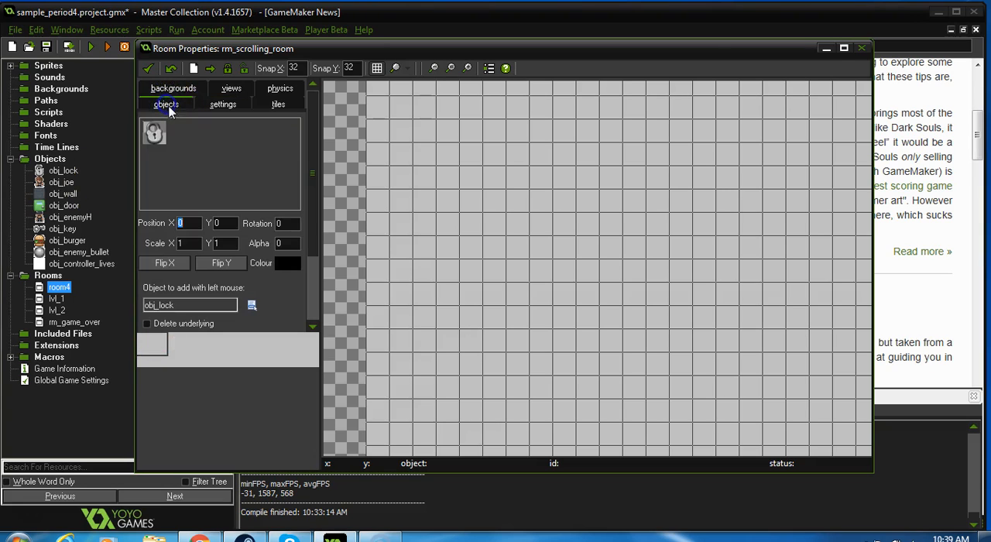
{"action": "left_click", "coordinate": [153, 132]}
{"action": "left_click", "coordinate": [179, 157]}
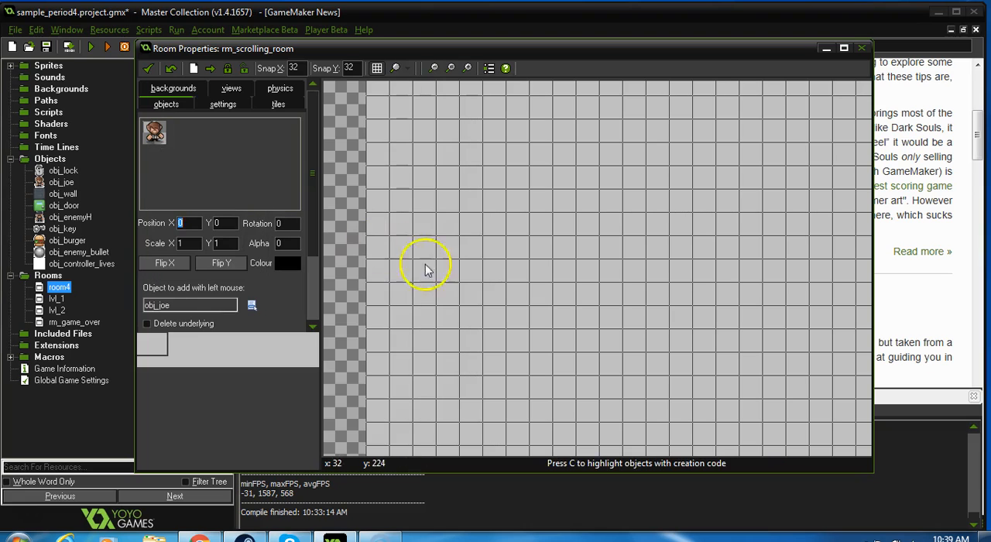
{"action": "left_click", "coordinate": [437, 270]}
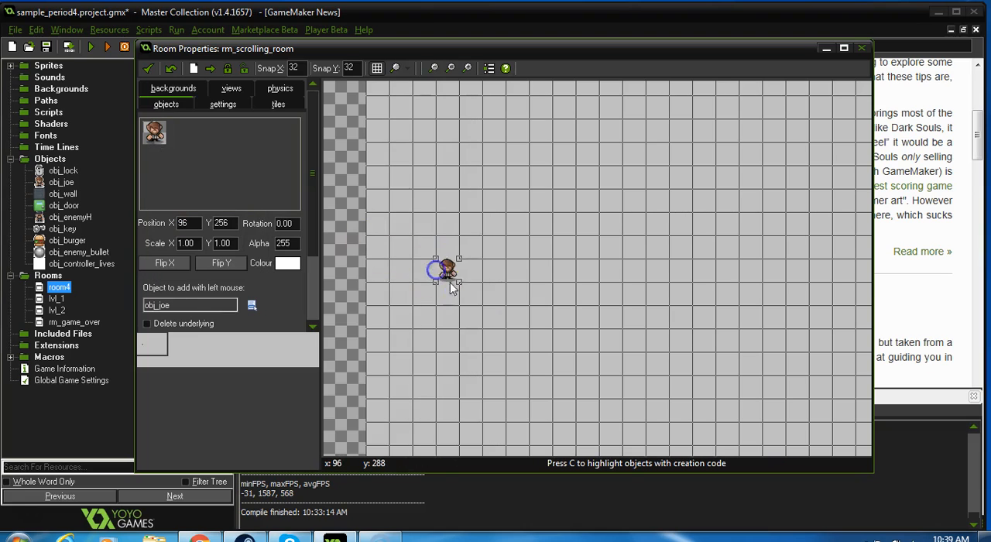
{"action": "left_click", "coordinate": [150, 68]}
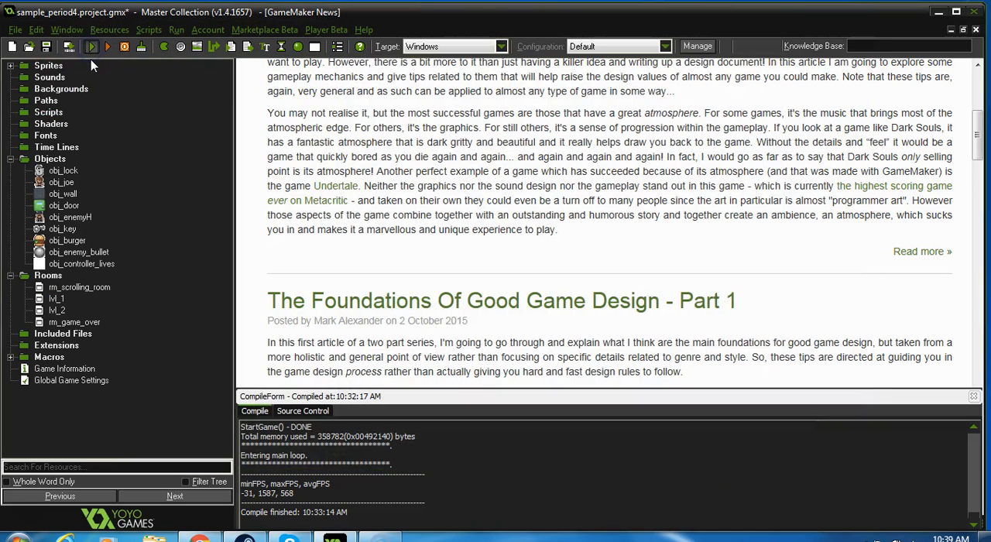
Step: Run the game, move the character right and down through the room, and close the game window
{"action": "left_click", "coordinate": [90, 49]}
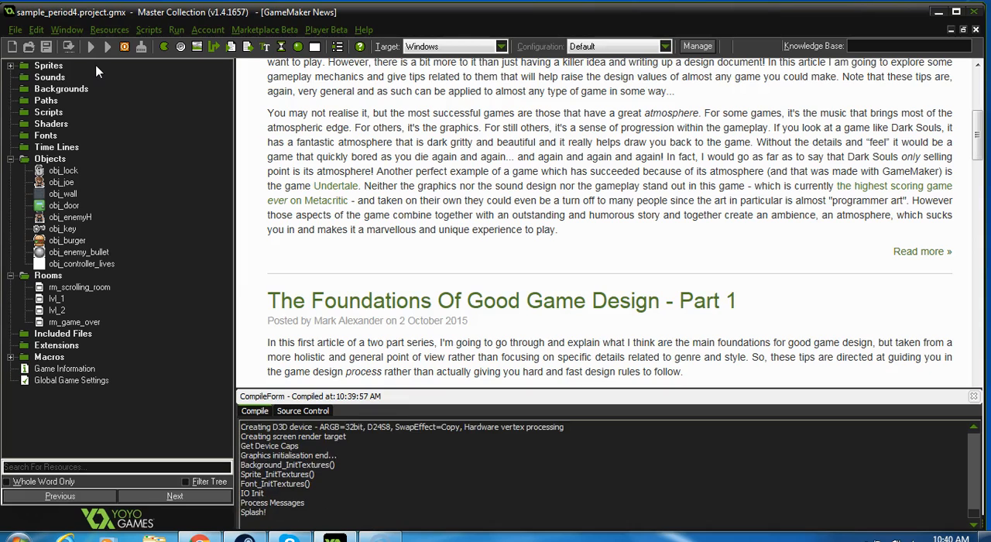
{"action": "key", "text": "Right"}
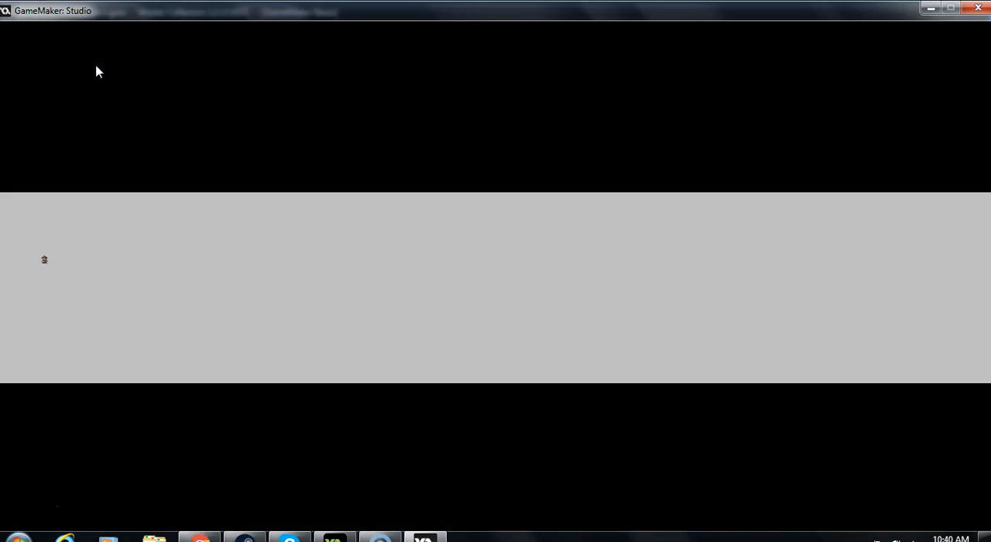
{"action": "key", "text": "Down"}
{"action": "key", "text": "Right"}
{"action": "left_click", "coordinate": [979, 10]}
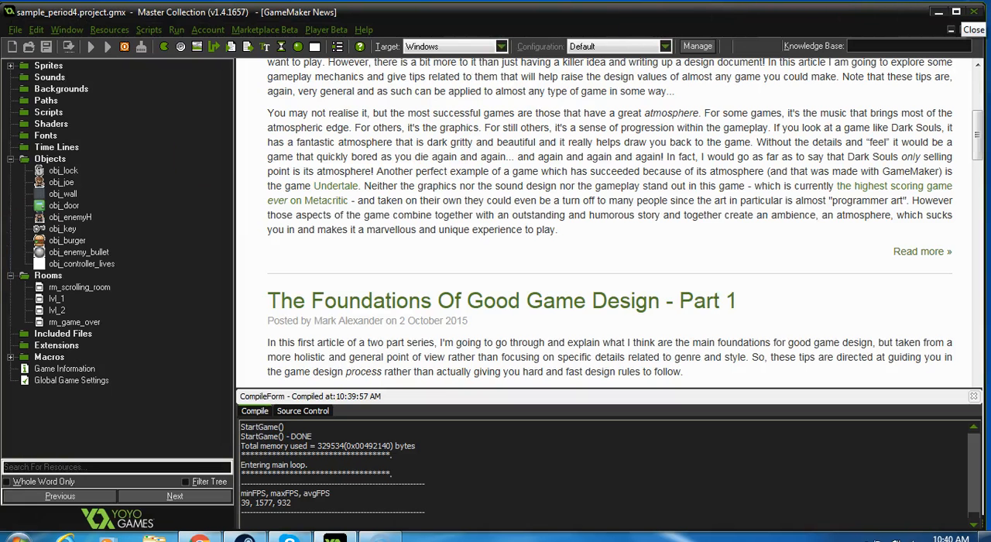
Step: Reopen rm_scrolling_room, enable the use of views and make View 0 visible when the room starts
{"action": "double_click", "coordinate": [44, 290]}
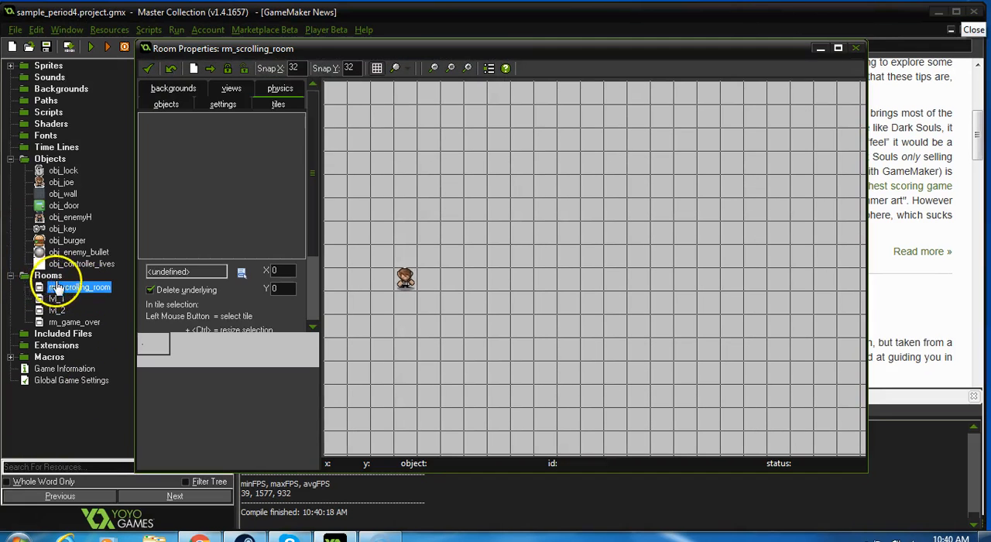
{"action": "left_click", "coordinate": [223, 106]}
{"action": "left_click", "coordinate": [232, 89]}
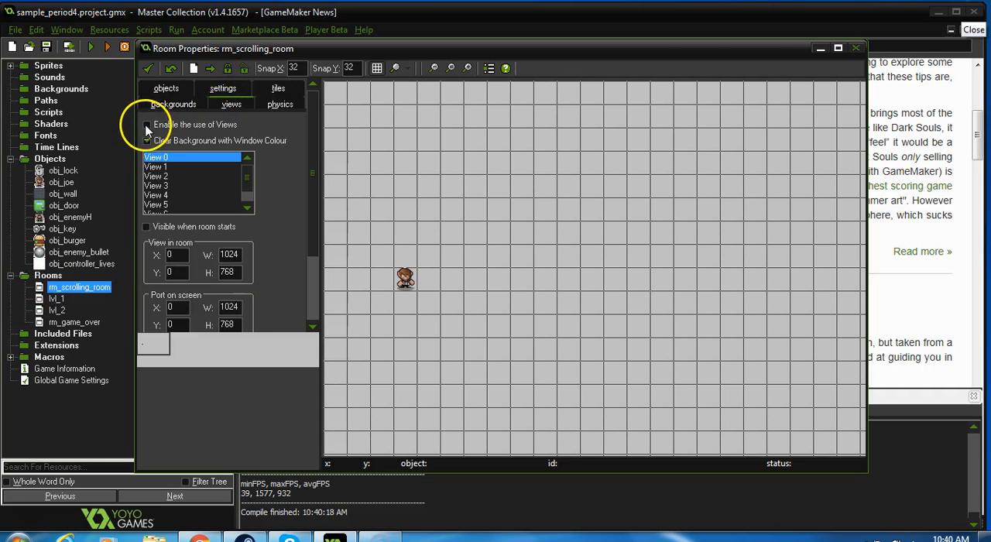
{"action": "left_click", "coordinate": [147, 125]}
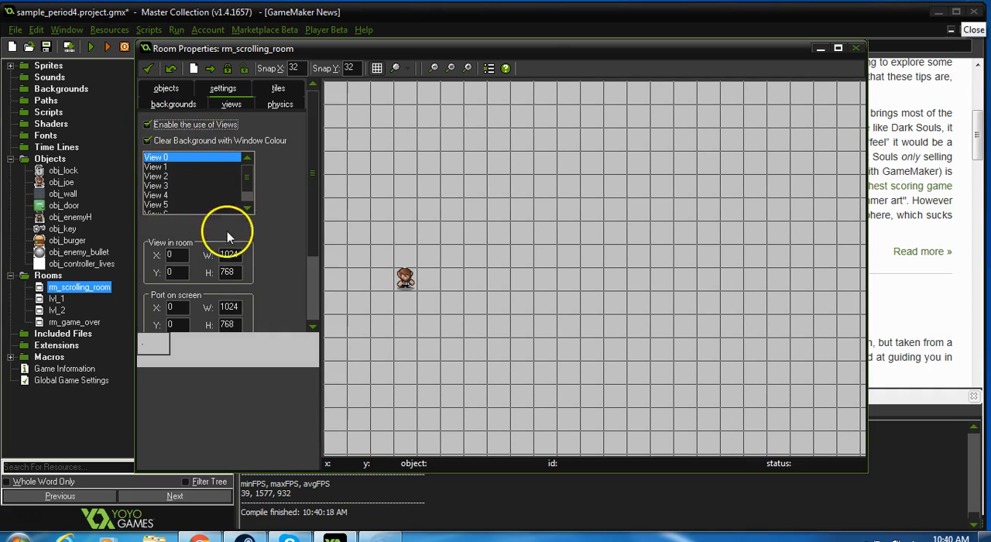
{"action": "left_click", "coordinate": [148, 228]}
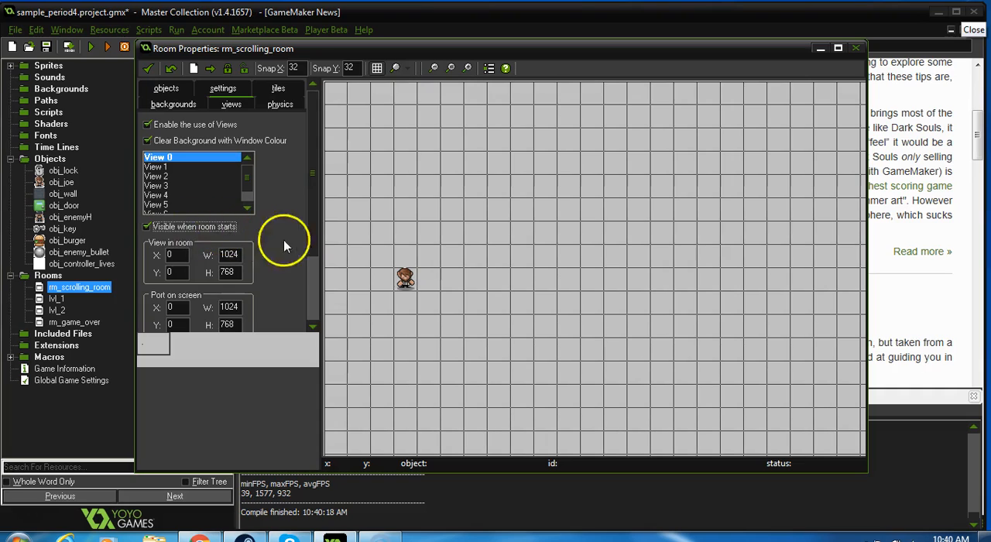
Step: Set View 0's view in room to a width of 512 and a height of 384
{"action": "left_click", "coordinate": [310, 270]}
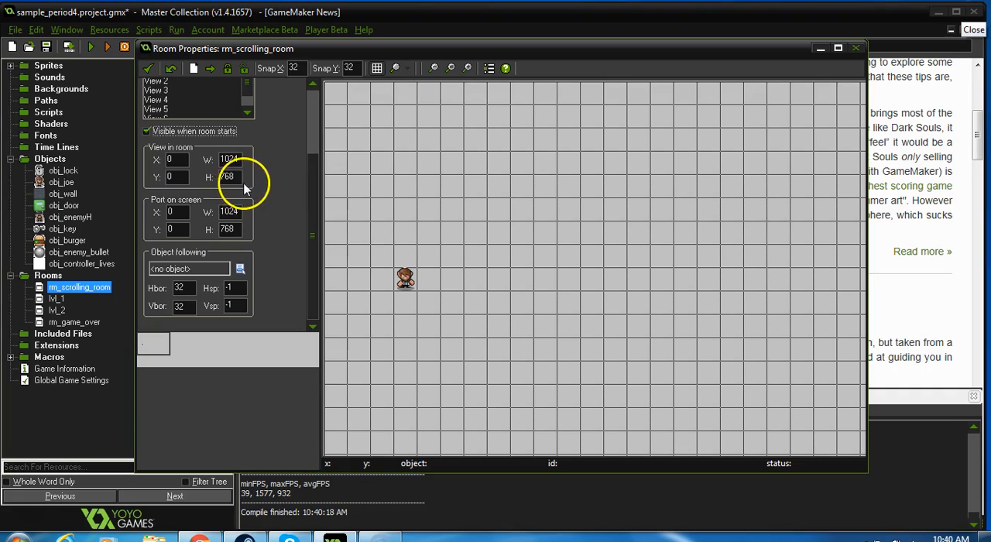
{"action": "double_click", "coordinate": [231, 159]}
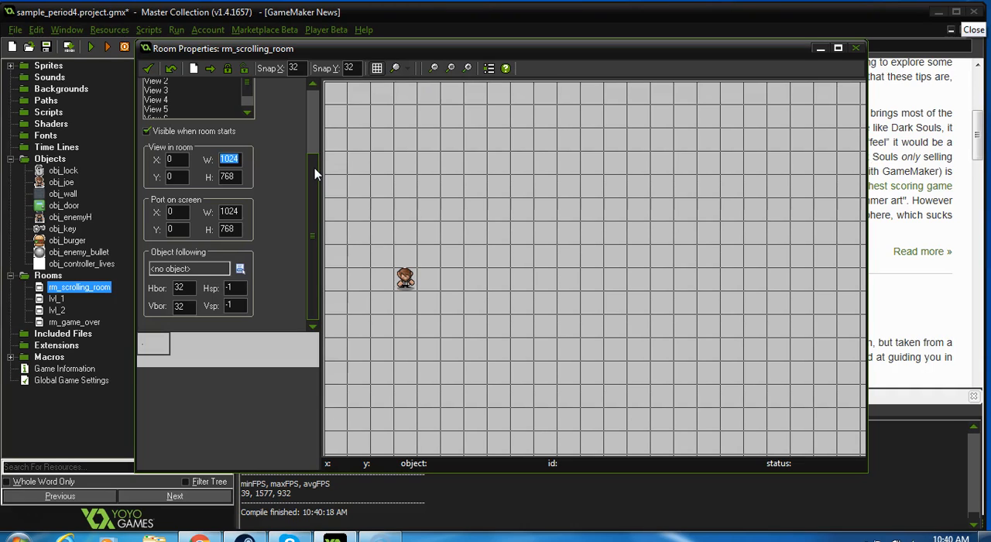
{"action": "type", "text": "512"}
{"action": "key", "text": "Tab"}
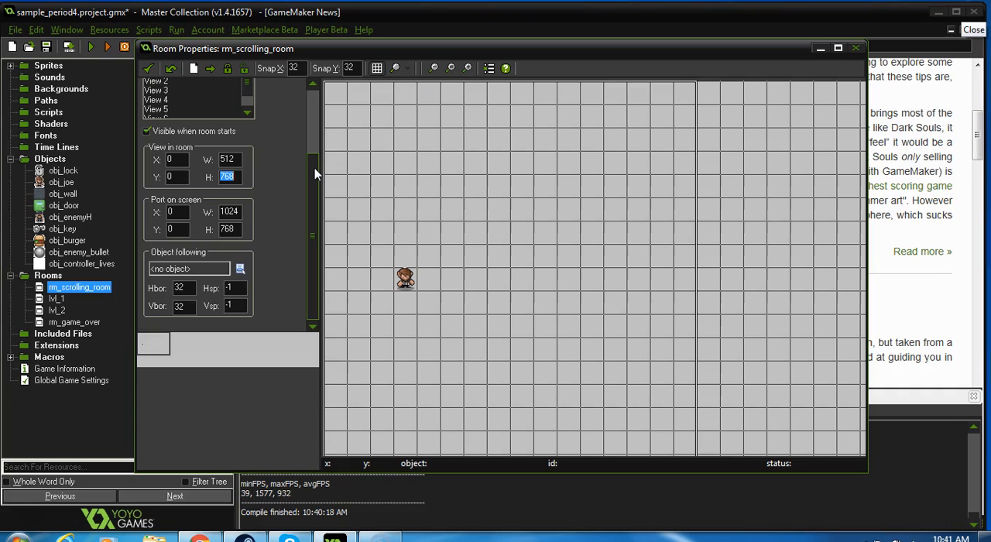
{"action": "type", "text": "384"}
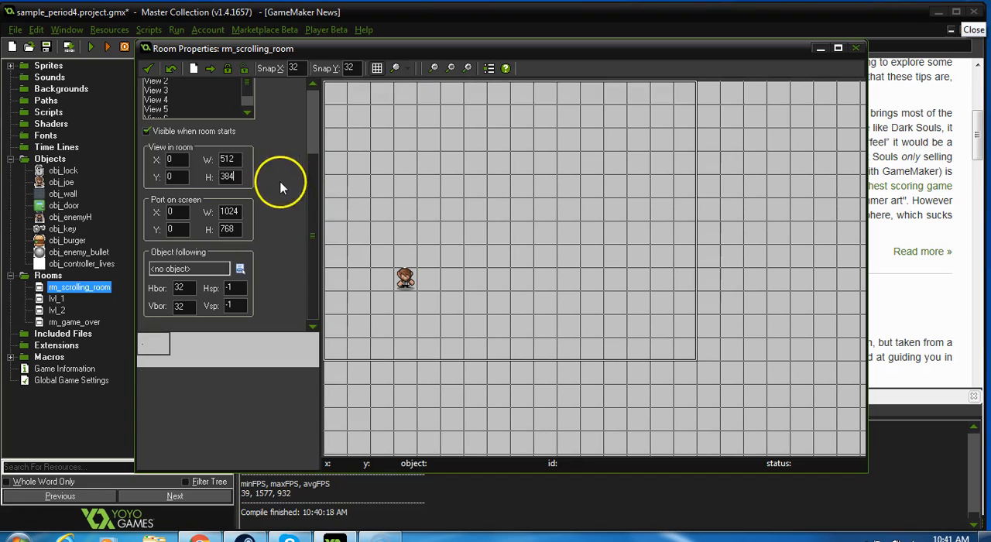
Step: Set View 0's port on screen to a width of 512 and a height of 384
{"action": "left_click", "coordinate": [239, 212]}
{"action": "double_click", "coordinate": [228, 212]}
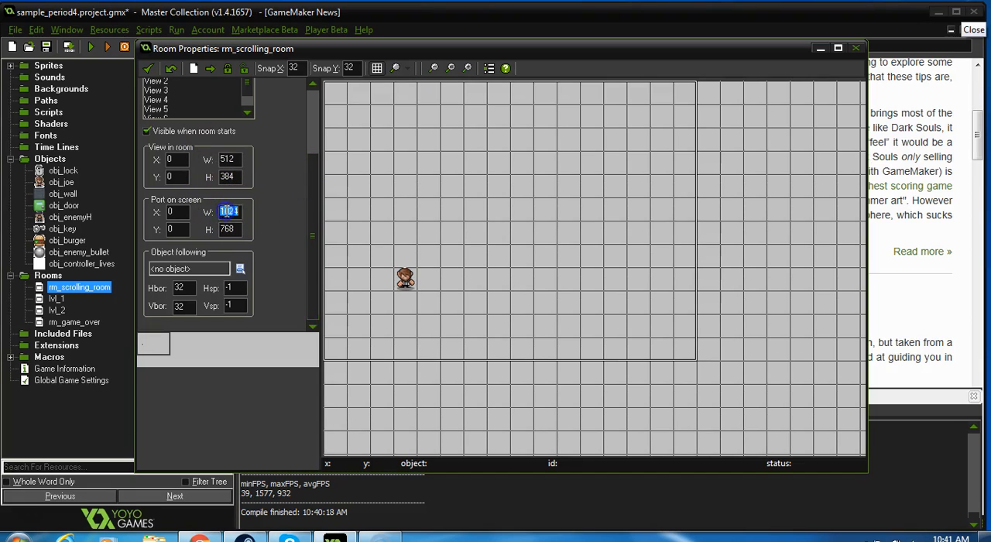
{"action": "type", "text": "512"}
{"action": "left_click", "coordinate": [237, 228]}
{"action": "double_click", "coordinate": [241, 229]}
{"action": "type", "text": "384"}
{"action": "left_click", "coordinate": [393, 463]}
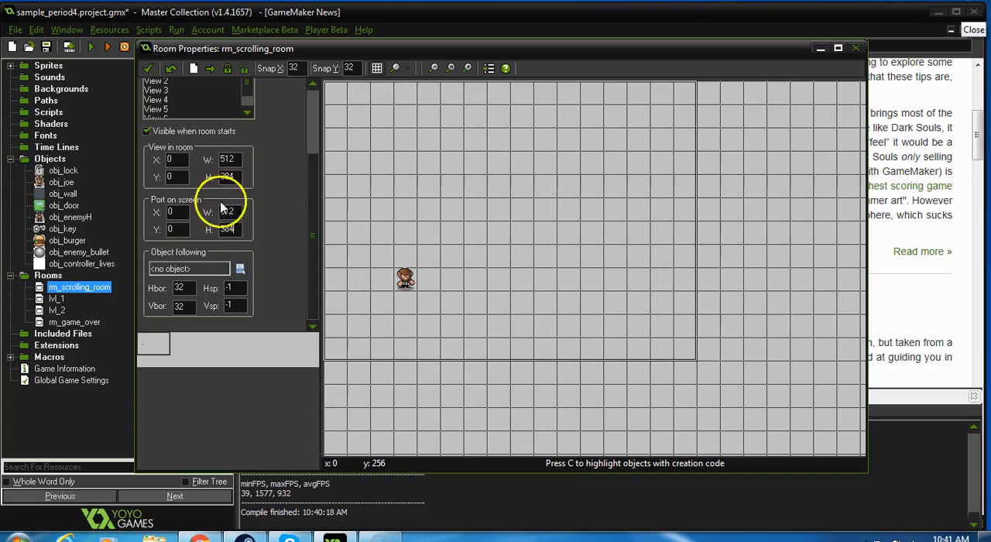
Step: Make View 0 follow obj_joe with a horizontal border and a vertical border of 200 each
{"action": "left_click", "coordinate": [240, 268]}
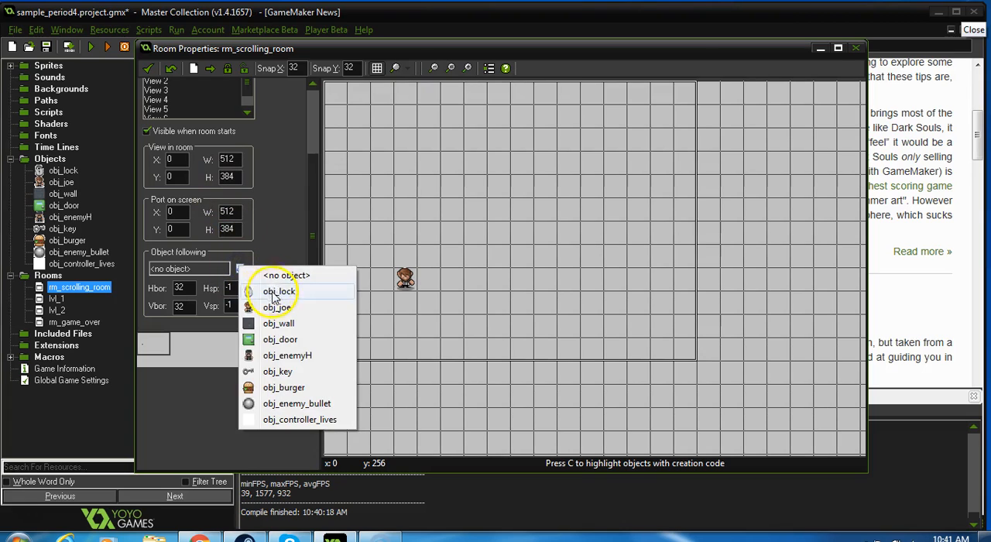
{"action": "left_click", "coordinate": [259, 309]}
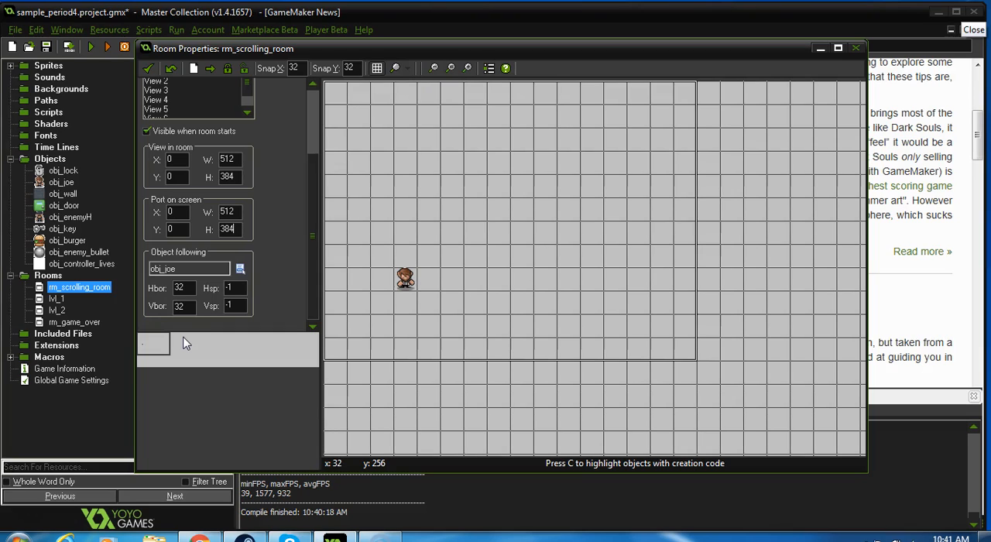
{"action": "double_click", "coordinate": [180, 287]}
{"action": "type", "text": "200"}
{"action": "key", "text": "Tab"}
{"action": "type", "text": "200"}
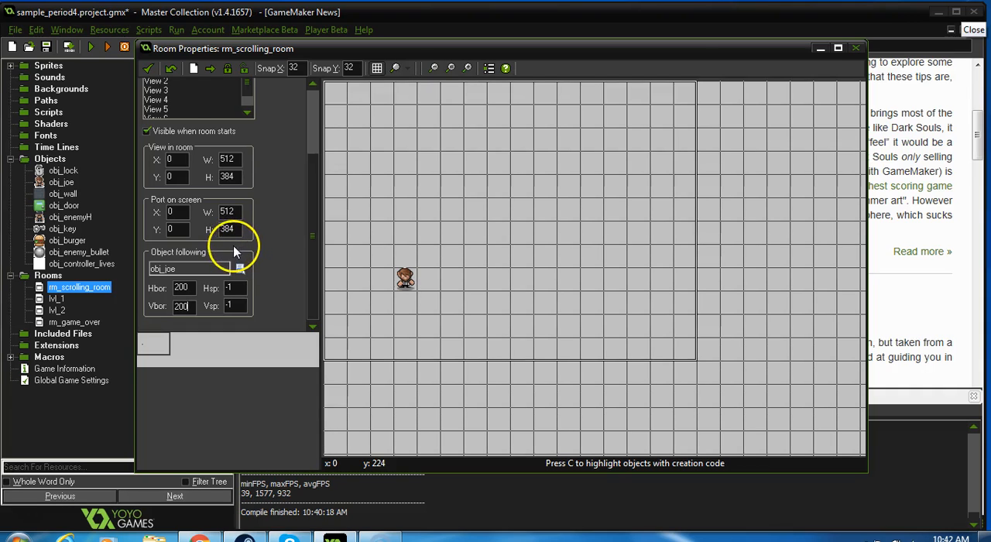
Step: Lay two horizontal rows of obj_wall above and below the character, at Y 160 and Y 320, from the room's left edge to about X 672
{"action": "scroll", "coordinate": [313, 138], "scroll_direction": "up", "scroll_amount": 3}
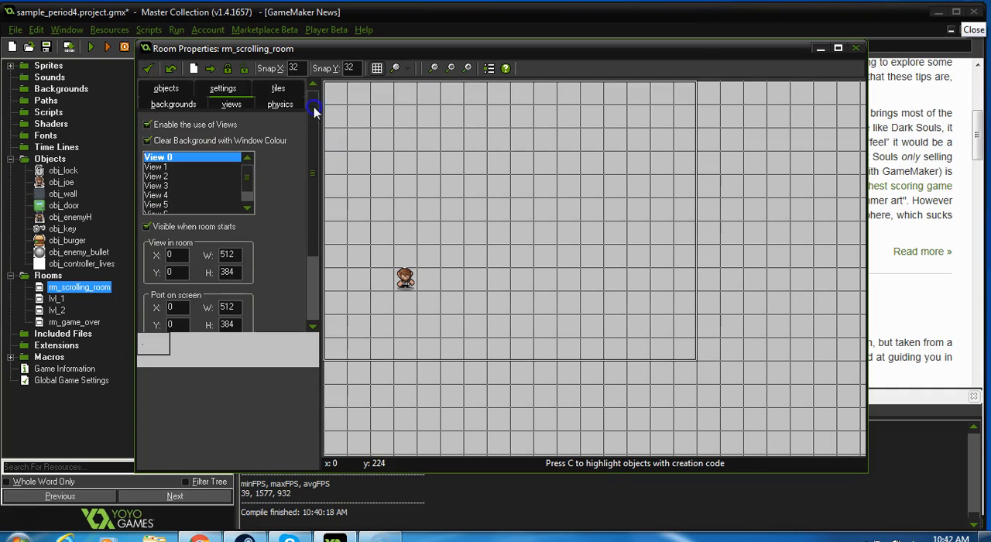
{"action": "left_click", "coordinate": [166, 88]}
{"action": "left_click", "coordinate": [153, 134]}
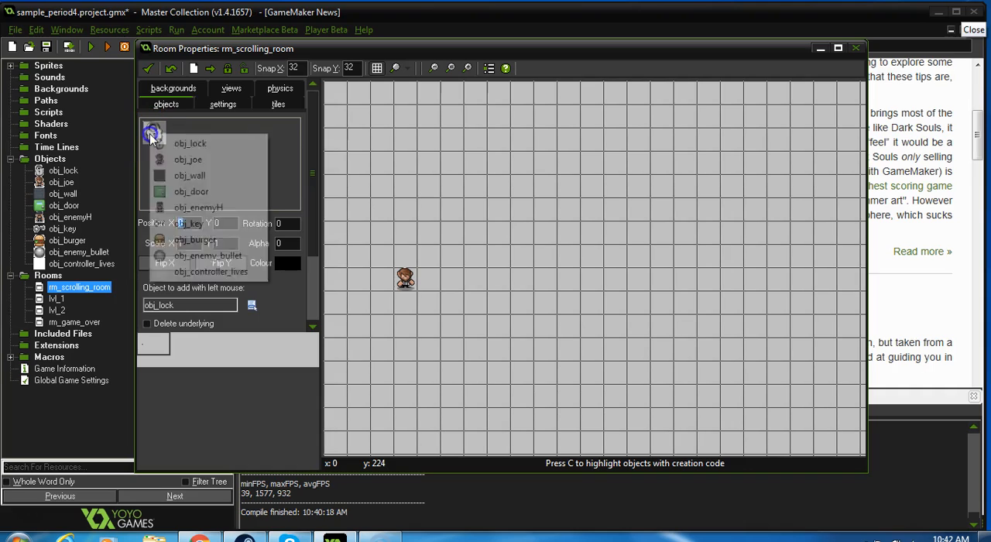
{"action": "left_click", "coordinate": [187, 177]}
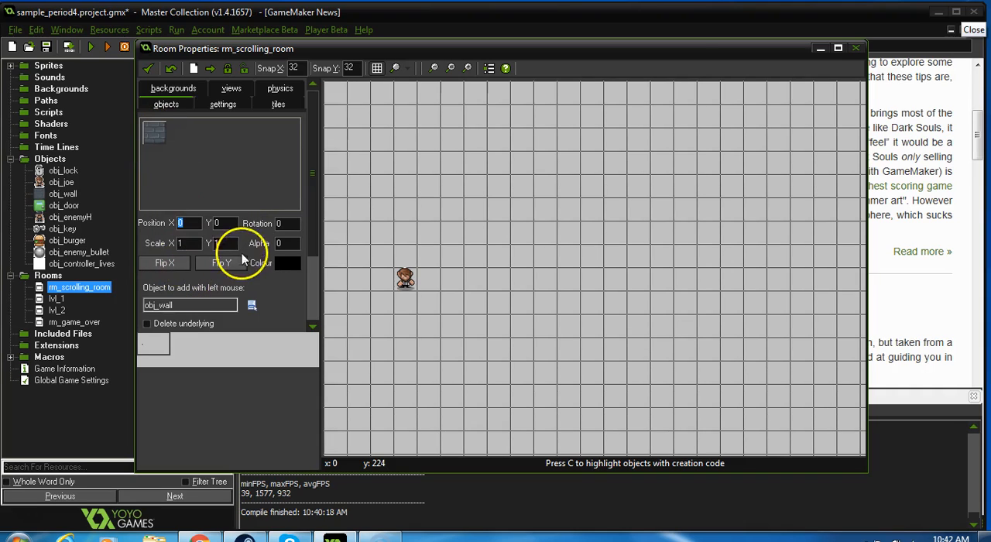
{"action": "left_click_drag", "start_coordinate": [336, 210], "coordinate": [826, 210], "text": "shift"}
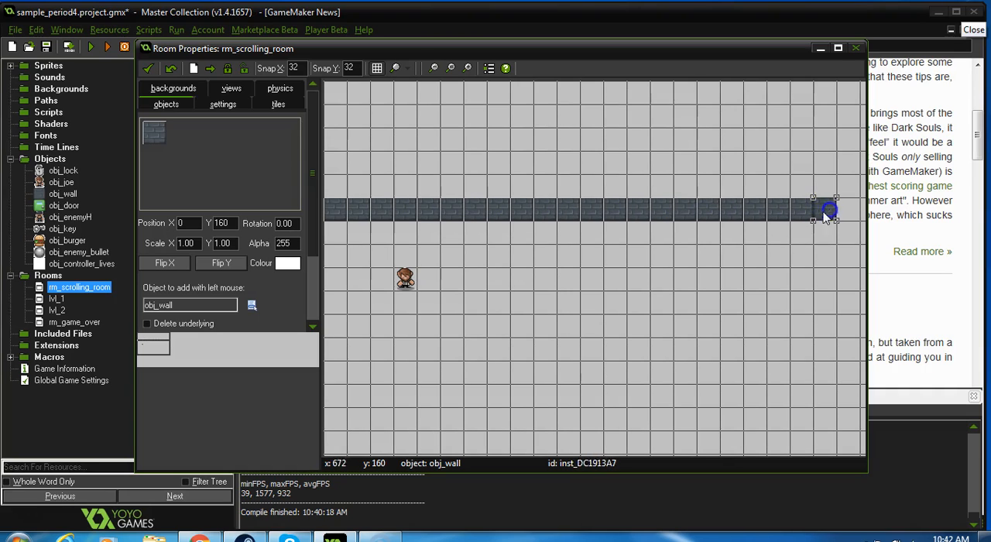
{"action": "left_click_drag", "start_coordinate": [331, 334], "coordinate": [813, 330], "text": "shift"}
Step: Add obj_wall columns running up and down from the corridor's end, plus two three-block columns at X 768 above and below the opening
{"action": "left_click_drag", "start_coordinate": [152, 344], "coordinate": [177, 343]}
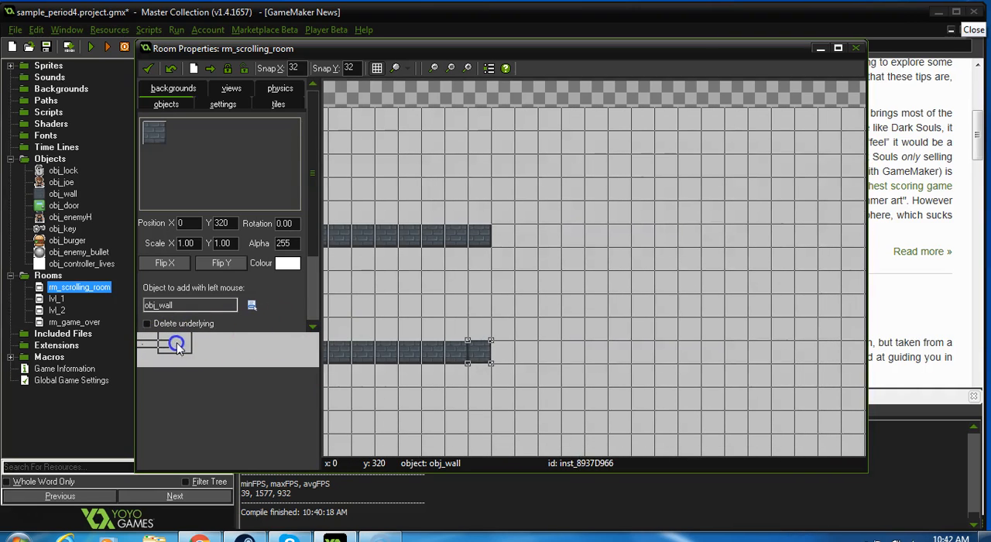
{"action": "left_click_drag", "start_coordinate": [486, 208], "coordinate": [478, 124], "text": "shift"}
{"action": "left_click_drag", "start_coordinate": [478, 374], "coordinate": [487, 441], "text": "shift"}
{"action": "left_click_drag", "start_coordinate": [551, 352], "coordinate": [558, 404], "text": "shift"}
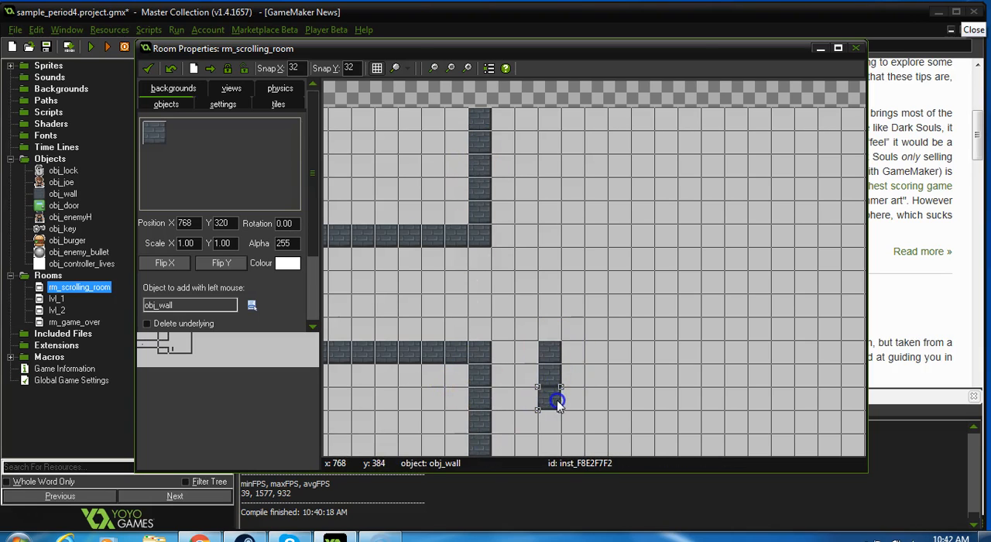
{"action": "left_click_drag", "start_coordinate": [544, 234], "coordinate": [547, 219], "text": "shift"}
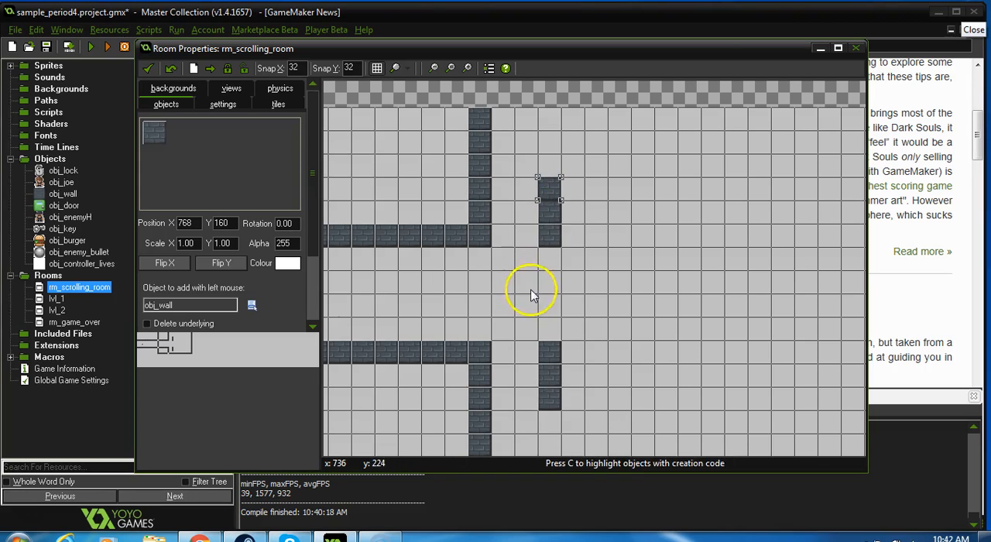
Step: Remove the lower X 768 column's bottom block, and lay obj_wall rows at Y 448 from X 704 and Y 352 from X 768, both to X 1120
{"action": "right_click", "coordinate": [546, 397]}
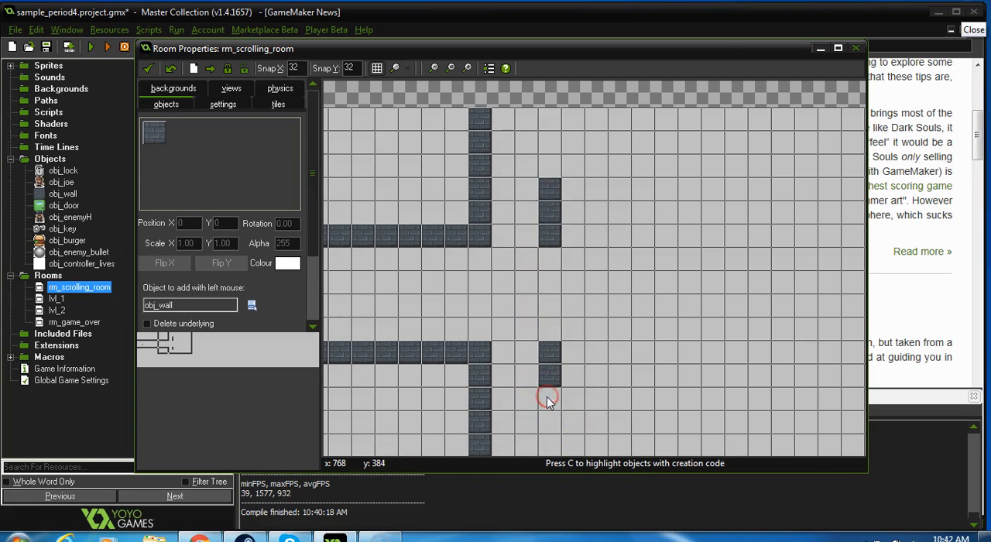
{"action": "left_click", "coordinate": [501, 446]}
{"action": "left_click_drag", "start_coordinate": [588, 441], "coordinate": [806, 443], "text": "shift"}
{"action": "left_click_drag", "start_coordinate": [550, 378], "coordinate": [810, 375], "text": "shift"}
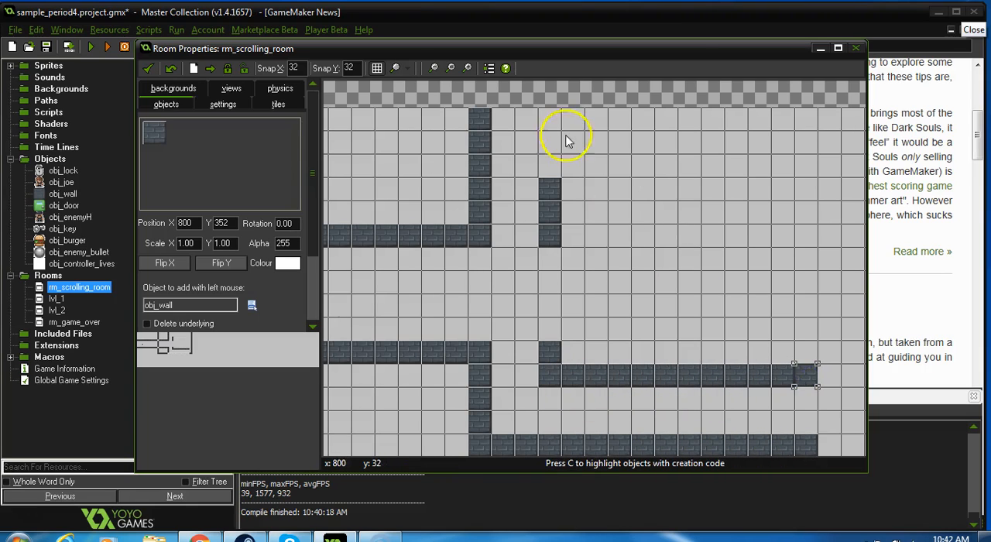
Step: Lay an obj_wall row at Y 96 from X 768 to X 1120, and one at Y 0 from X 704 to X 1152
{"action": "left_click_drag", "start_coordinate": [546, 172], "coordinate": [806, 164], "text": "shift"}
{"action": "left_click_drag", "start_coordinate": [549, 126], "coordinate": [786, 131], "text": "shift"}
{"action": "mouse_move", "coordinate": [798, 130]}
{"action": "right_mouse_down", "text": "shift"}
{"action": "mouse_move", "coordinate": [785, 116]}
{"action": "mouse_move", "coordinate": [604, 116]}
{"action": "right_mouse_up", "text": "shift"}
{"action": "mouse_move", "coordinate": [547, 177]}
{"action": "right_mouse_down", "text": "shift"}
{"action": "mouse_move", "coordinate": [551, 166]}
{"action": "mouse_move", "coordinate": [806, 165]}
{"action": "right_mouse_up", "text": "shift"}
{"action": "left_click_drag", "start_coordinate": [571, 191], "coordinate": [733, 189], "text": "shift"}
{"action": "left_click", "coordinate": [811, 192]}
{"action": "left_click", "coordinate": [787, 194]}
{"action": "left_click", "coordinate": [755, 192]}
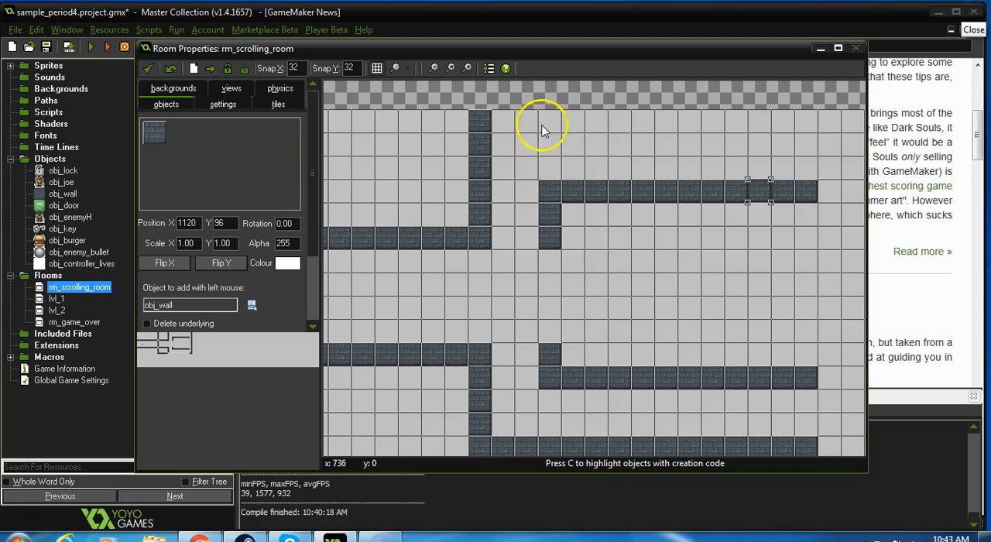
{"action": "left_click_drag", "start_coordinate": [512, 120], "coordinate": [795, 122], "text": "shift"}
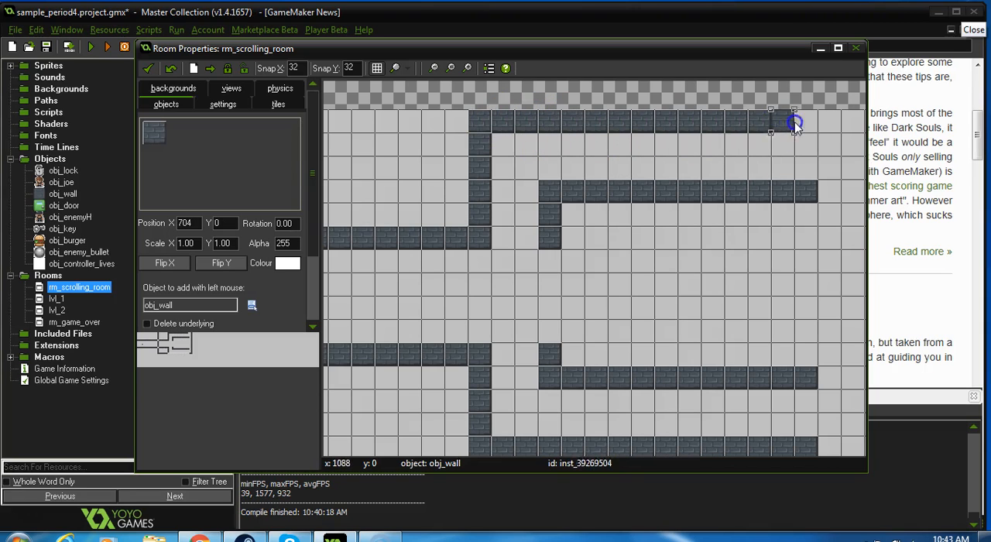
Step: Add obj_wall rows at Y 160 and Y 288 from X 768 to X 1184, and join their ends with a column at X 1184
{"action": "scroll", "coordinate": [832, 133], "scroll_direction": "down", "scroll_amount": 2}
{"action": "scroll", "coordinate": [835, 135], "scroll_direction": "up", "scroll_amount": 1}
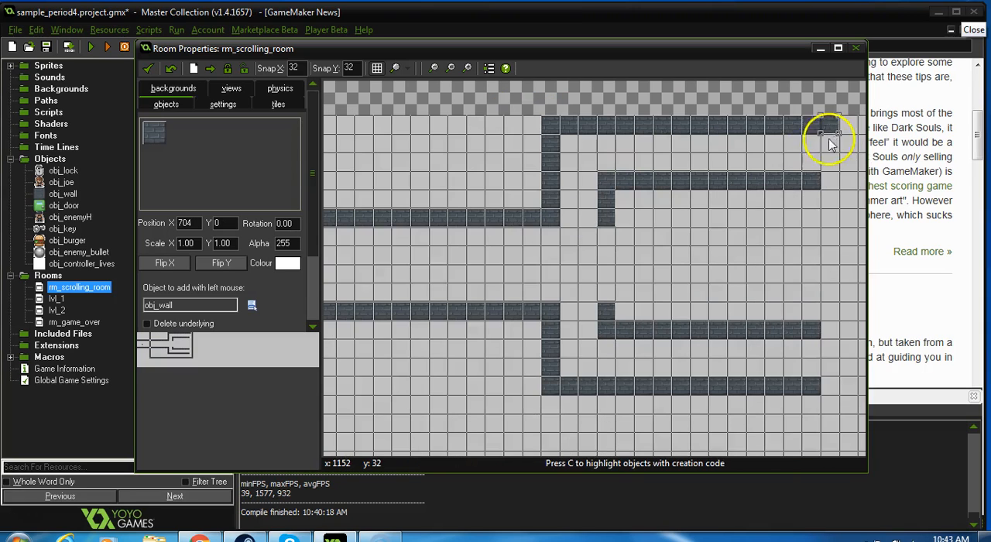
{"action": "left_click_drag", "start_coordinate": [615, 217], "coordinate": [791, 217], "text": "shift"}
{"action": "left_click_drag", "start_coordinate": [604, 301], "coordinate": [742, 285], "text": "shift"}
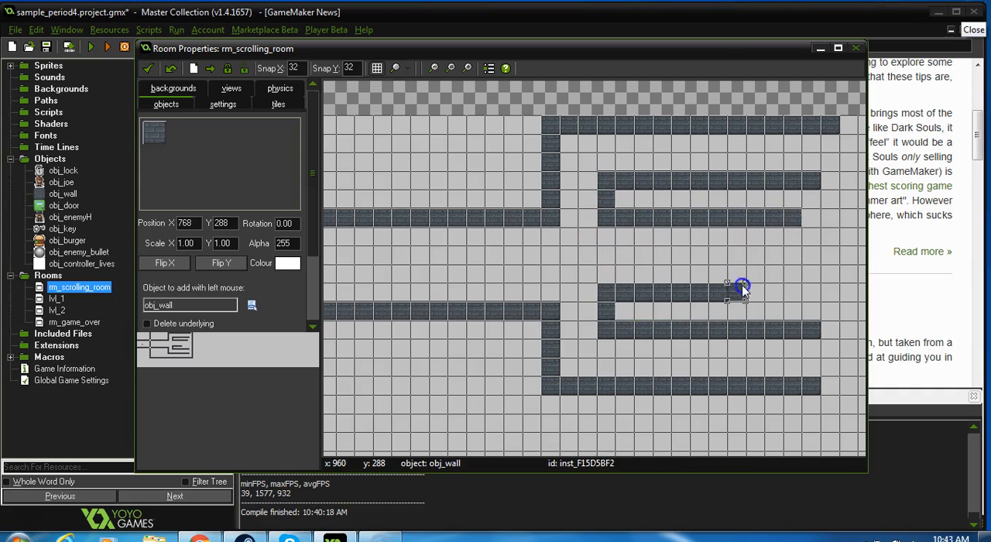
{"action": "mouse_move", "coordinate": [850, 290]}
{"action": "left_mouse_down", "text": "shift"}
{"action": "mouse_move", "coordinate": [852, 243]}
{"action": "mouse_move", "coordinate": [793, 217]}
{"action": "left_mouse_up", "text": "shift"}
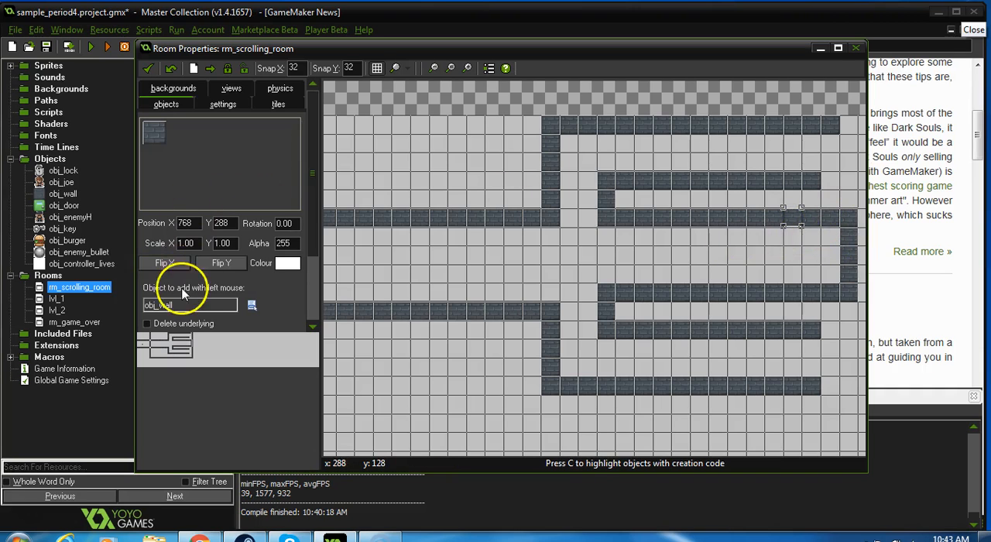
Step: Extend the obj_wall rows at Y 96 and Y 0 eastward to about X 1632, filling any gaps
{"action": "left_click_drag", "start_coordinate": [177, 334], "coordinate": [201, 336]}
{"action": "mouse_move", "coordinate": [527, 291]}
{"action": "left_mouse_down", "text": "shift"}
{"action": "mouse_move", "coordinate": [561, 277]}
{"action": "mouse_move", "coordinate": [860, 279]}
{"action": "mouse_move", "coordinate": [767, 288]}
{"action": "left_mouse_up", "text": "shift"}
{"action": "left_click", "coordinate": [767, 283], "text": "shift"}
{"action": "left_click_drag", "start_coordinate": [561, 225], "coordinate": [660, 226], "text": "shift"}
{"action": "left_click_drag", "start_coordinate": [578, 224], "coordinate": [839, 232], "text": "shift"}
{"action": "left_click", "coordinate": [672, 226], "text": "shift"}
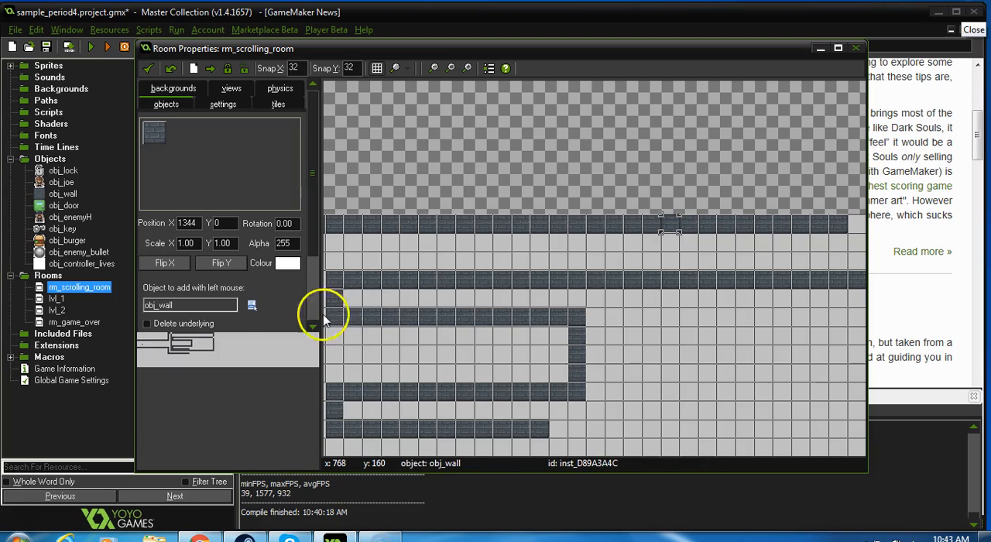
Step: Continue the Y 0 and Y 96 wall rows to X 2304, fill their gaps, and close the passage with a column there
{"action": "left_click_drag", "start_coordinate": [211, 341], "coordinate": [225, 340]}
{"action": "mouse_move", "coordinate": [416, 199]}
{"action": "left_mouse_down", "text": "shift"}
{"action": "mouse_move", "coordinate": [664, 193]}
{"action": "mouse_move", "coordinate": [721, 215]}
{"action": "left_mouse_up", "text": "shift"}
{"action": "left_click", "coordinate": [689, 199], "text": "shift"}
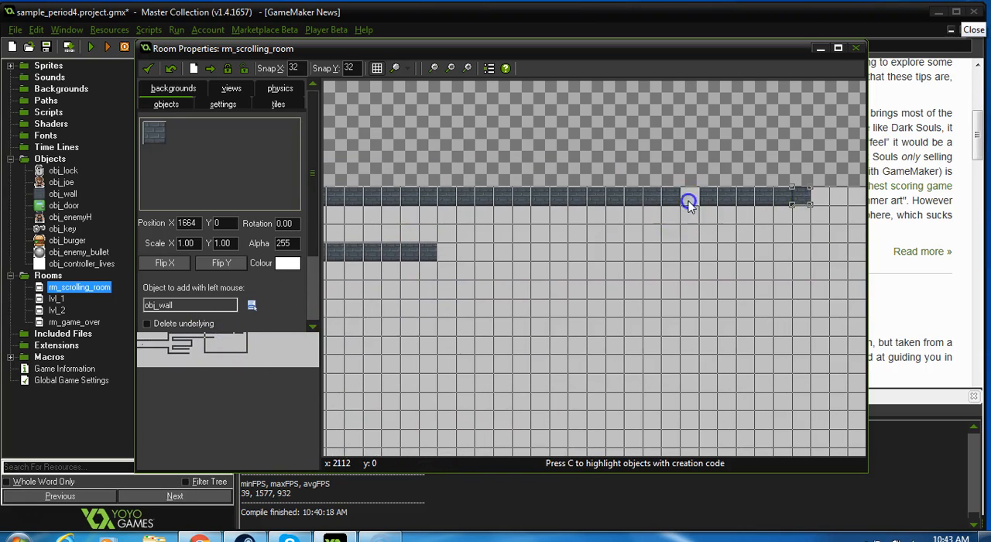
{"action": "mouse_move", "coordinate": [469, 252]}
{"action": "left_mouse_down", "text": "shift"}
{"action": "mouse_move", "coordinate": [460, 250]}
{"action": "mouse_move", "coordinate": [784, 253]}
{"action": "left_mouse_up", "text": "shift"}
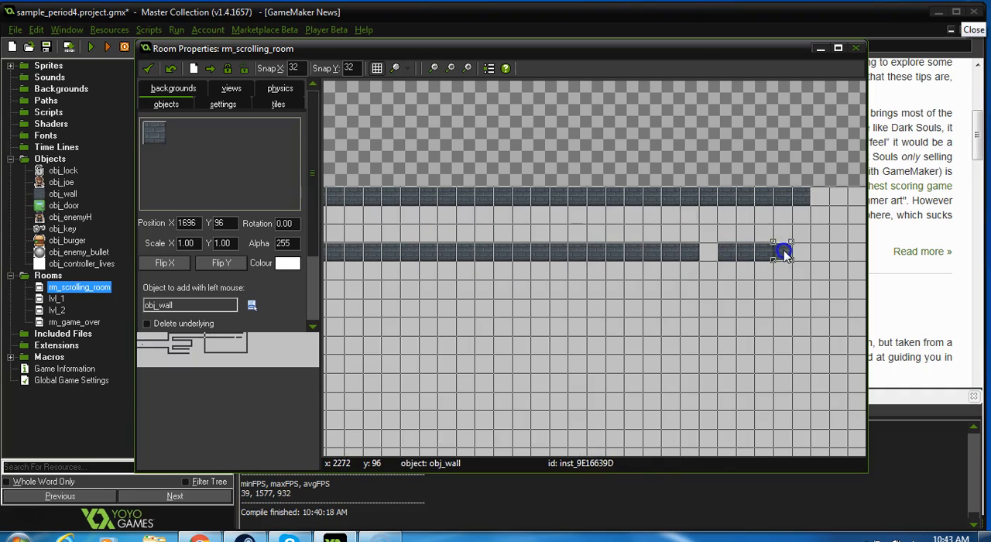
{"action": "left_click_drag", "start_coordinate": [692, 252], "coordinate": [702, 250], "text": "shift"}
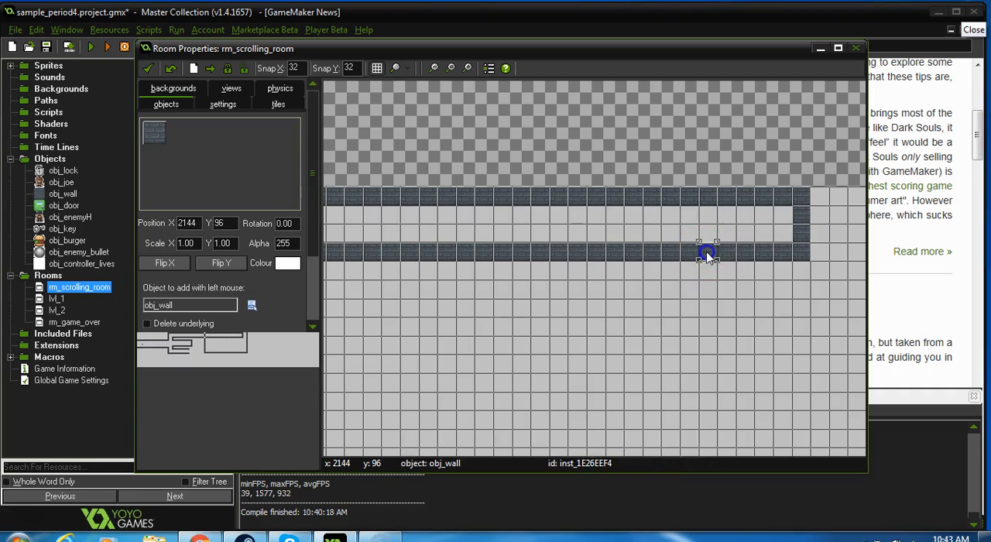
Step: Extend the obj_wall row at Y 352 to X 1344
{"action": "left_click", "coordinate": [195, 355]}
{"action": "left_click_drag", "start_coordinate": [228, 343], "coordinate": [183, 355]}
{"action": "left_click", "coordinate": [694, 224]}
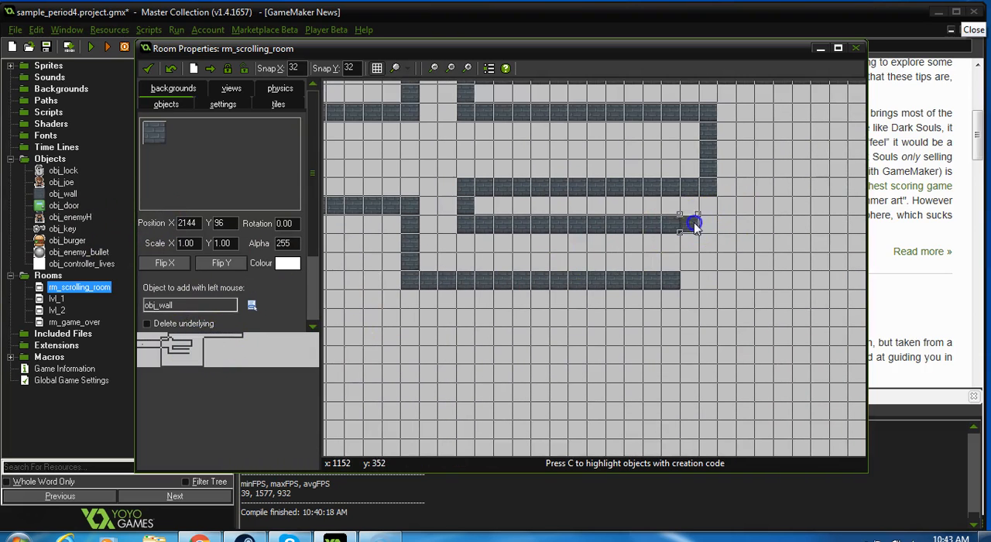
{"action": "left_click_drag", "start_coordinate": [694, 222], "coordinate": [784, 220], "text": "shift"}
Step: Run obj_wall columns down from Y 448 at X 1152 to Y 704 and at X 1248 to Y 640, removing extra blocks below the second
{"action": "mouse_move", "coordinate": [679, 285]}
{"action": "left_mouse_down", "text": "shift"}
{"action": "mouse_move", "coordinate": [689, 281]}
{"action": "mouse_move", "coordinate": [697, 393]}
{"action": "left_mouse_up", "text": "shift"}
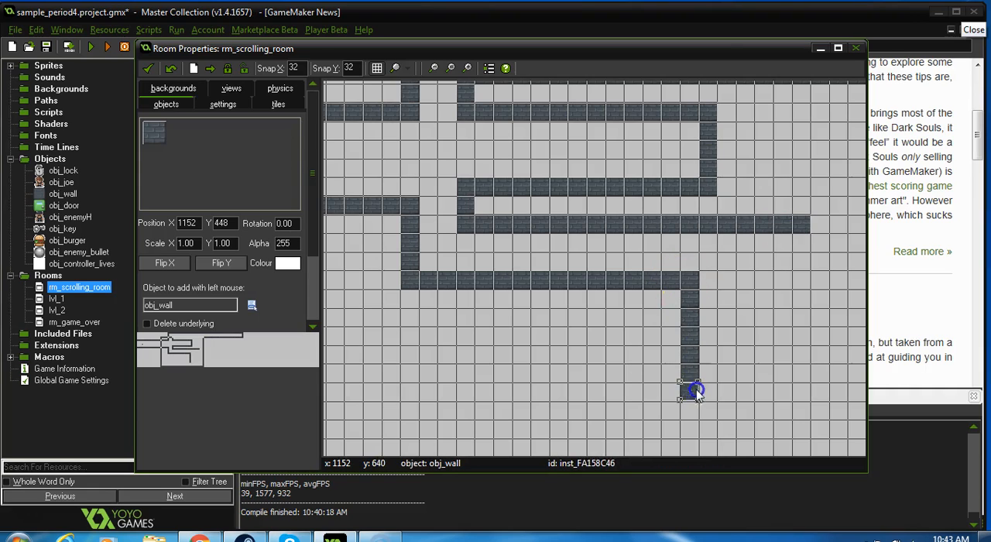
{"action": "left_click_drag", "start_coordinate": [745, 280], "coordinate": [756, 401], "text": "shift"}
{"action": "right_click", "coordinate": [750, 410]}
{"action": "right_click", "coordinate": [760, 412]}
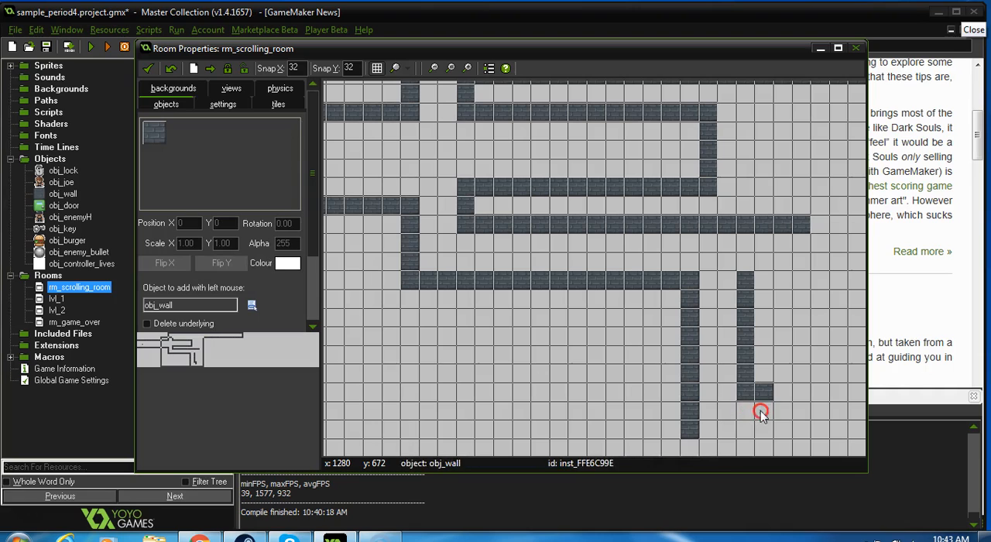
Step: Lay obj_wall rows at Y 736 and Y 640 to X 1664, and extend the Y 352 and Y 448 walls to a closing column at X 1536
{"action": "scroll", "coordinate": [675, 394], "scroll_direction": "down", "scroll_amount": 2}
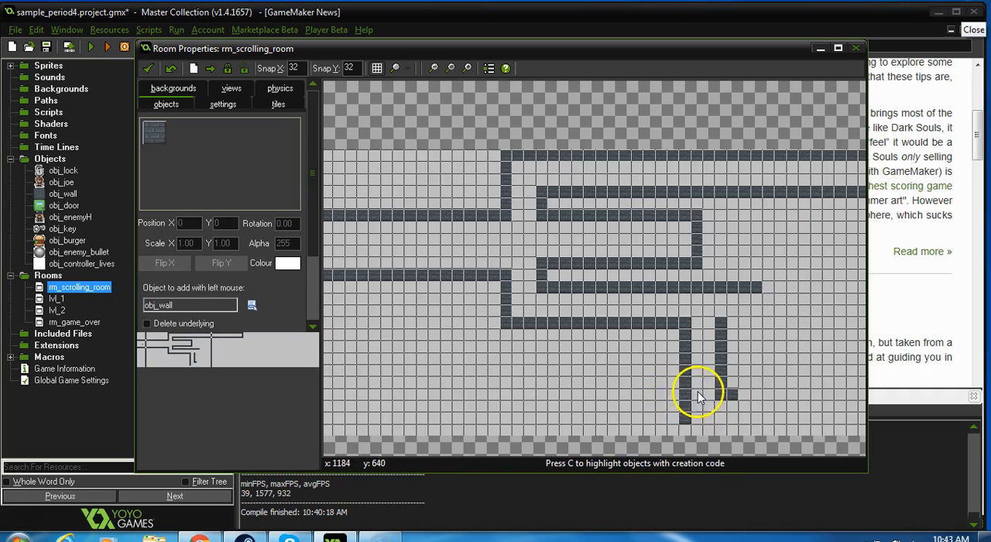
{"action": "left_click_drag", "start_coordinate": [682, 433], "coordinate": [849, 425], "text": "shift"}
{"action": "left_click", "coordinate": [737, 398]}
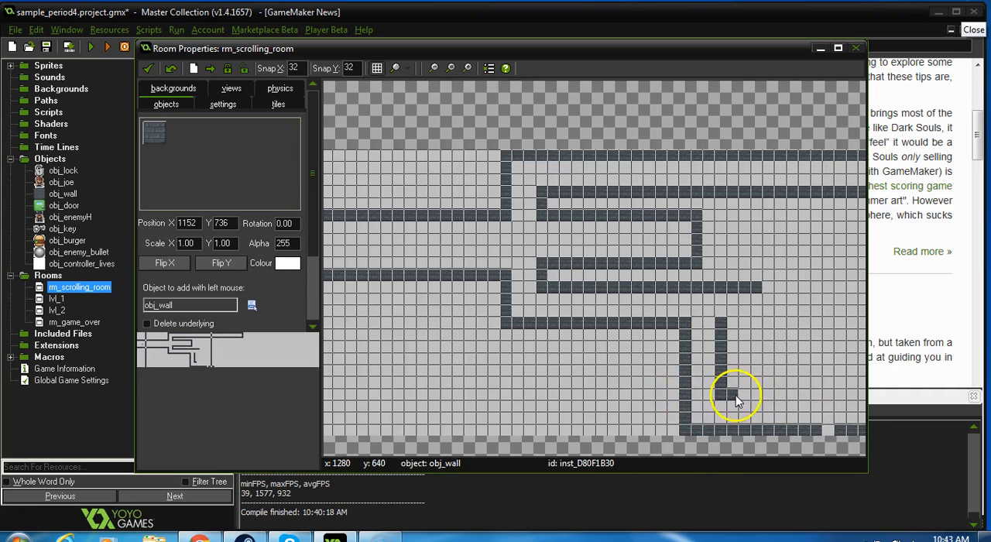
{"action": "left_click_drag", "start_coordinate": [750, 397], "coordinate": [866, 397], "text": "shift"}
{"action": "left_click", "coordinate": [825, 428]}
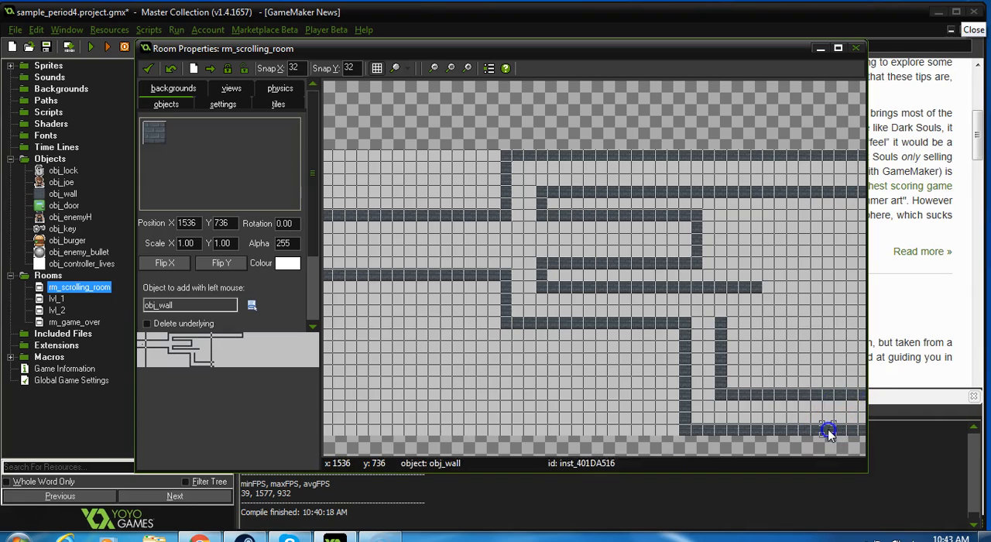
{"action": "left_click_drag", "start_coordinate": [723, 323], "coordinate": [834, 324], "text": "shift"}
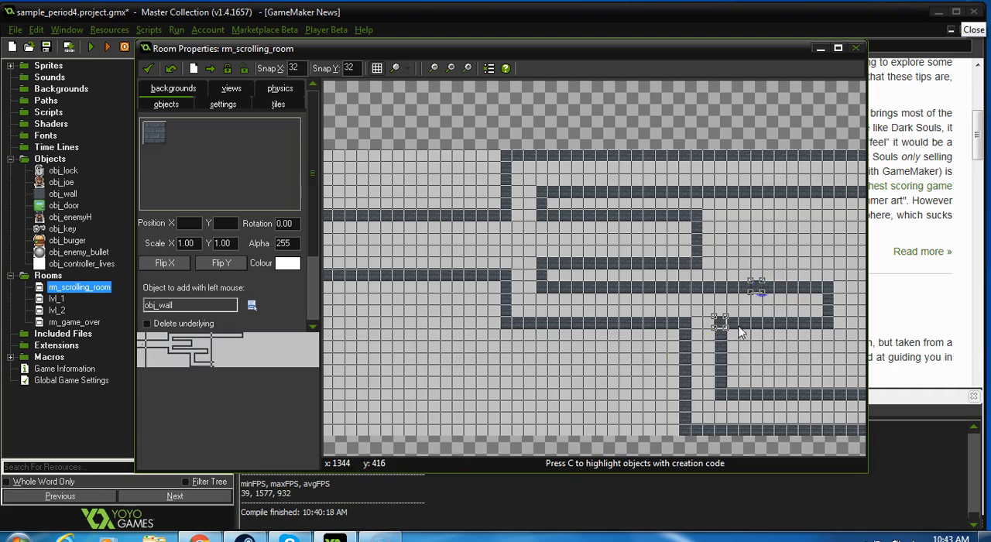
Step: Extend the obj_wall row at Y 640 to X 2688 and delete the stray blocks above it
{"action": "left_click", "coordinate": [232, 353]}
{"action": "left_click_drag", "start_coordinate": [233, 353], "coordinate": [242, 354]}
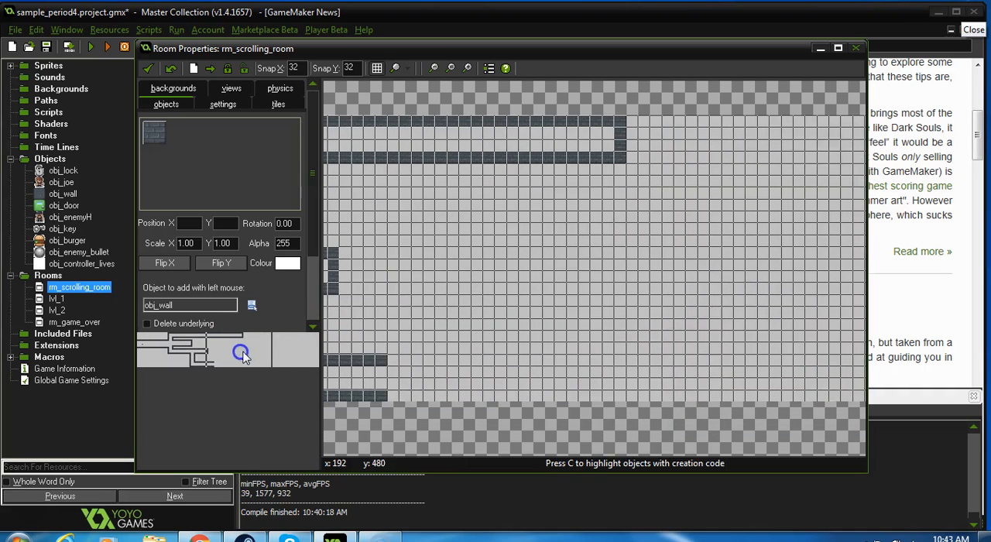
{"action": "left_click_drag", "start_coordinate": [387, 361], "coordinate": [686, 353], "text": "shift"}
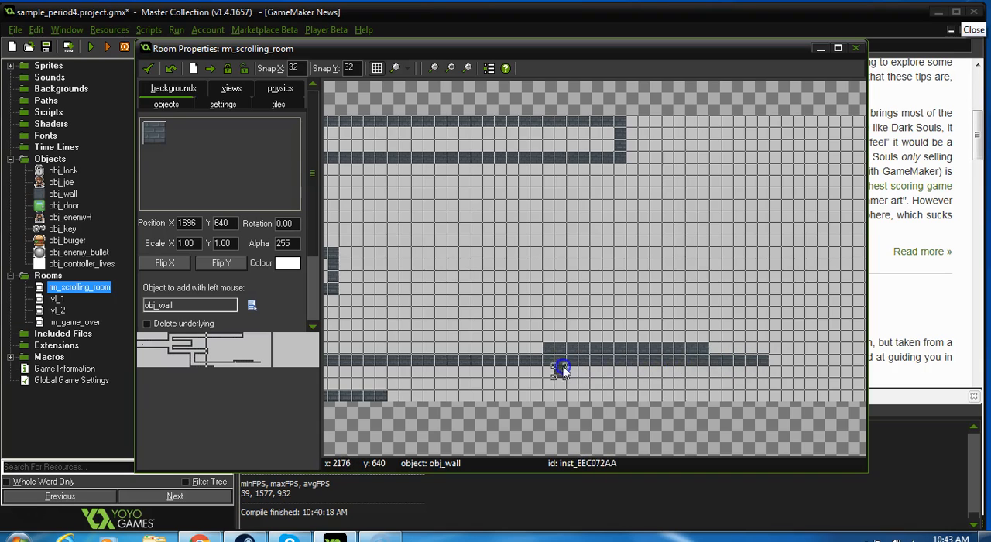
{"action": "mouse_move", "coordinate": [550, 352]}
{"action": "right_mouse_down", "text": "shift"}
{"action": "mouse_move", "coordinate": [656, 347]}
{"action": "mouse_move", "coordinate": [615, 348]}
{"action": "right_mouse_up", "text": "shift"}
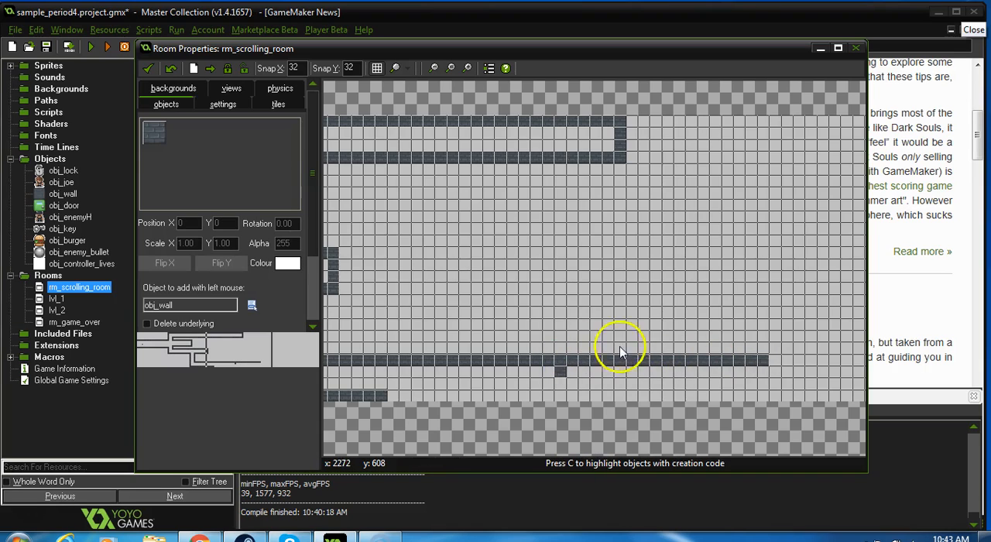
Step: Extend the obj_wall row at Y 736 to X 2688, close the corridor's end with a column, and clear stray blocks inside
{"action": "left_click", "coordinate": [395, 394]}
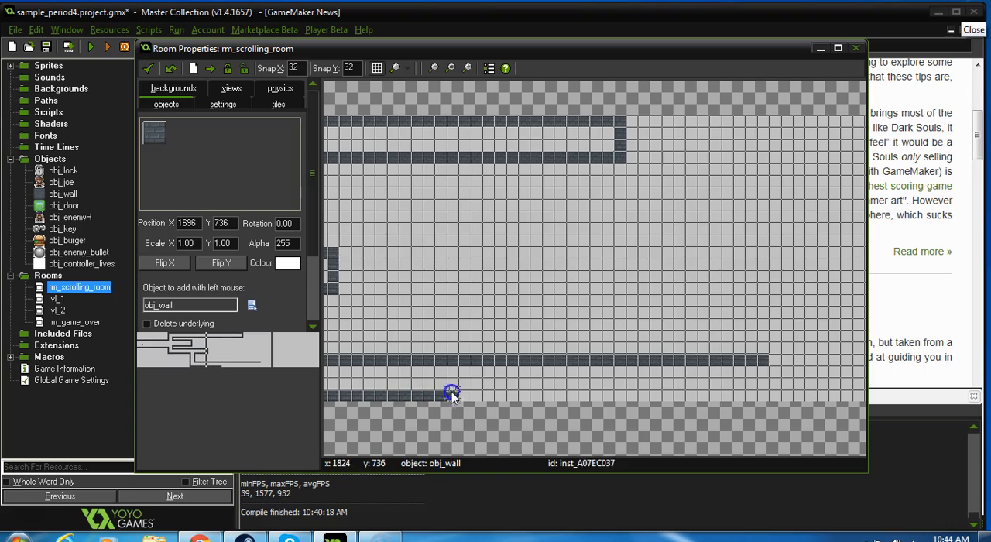
{"action": "left_click_drag", "start_coordinate": [452, 395], "coordinate": [605, 396], "text": "shift"}
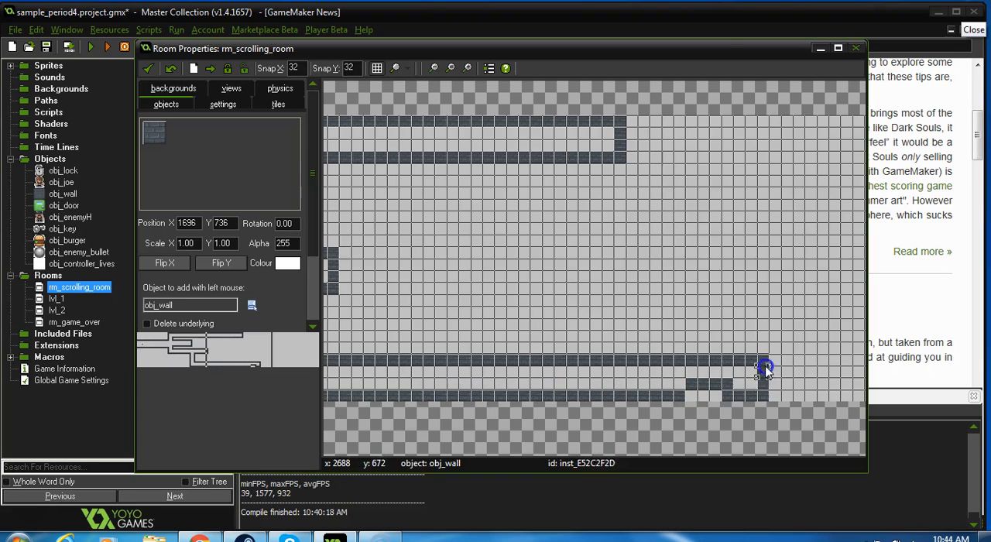
{"action": "mouse_move", "coordinate": [718, 393]}
{"action": "right_mouse_down", "text": "shift"}
{"action": "mouse_move", "coordinate": [726, 387]}
{"action": "mouse_move", "coordinate": [628, 375]}
{"action": "right_mouse_up", "text": "shift"}
{"action": "left_click_drag", "start_coordinate": [688, 397], "coordinate": [723, 397], "text": "shift"}
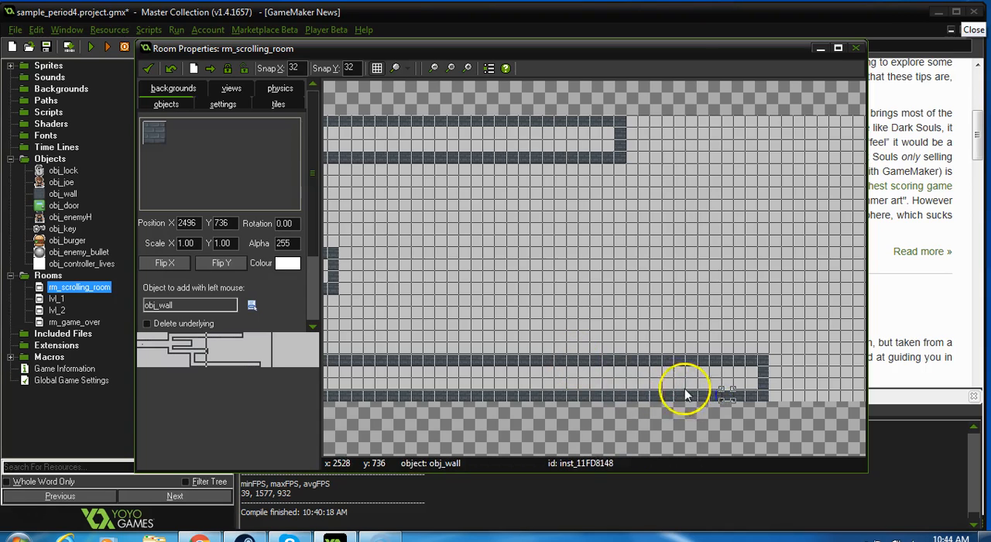
Step: Place two obj_door instances at X 2656, Y 672 and Y 704, at the corridor's closed end, and save and close the room
{"action": "left_click", "coordinate": [144, 134]}
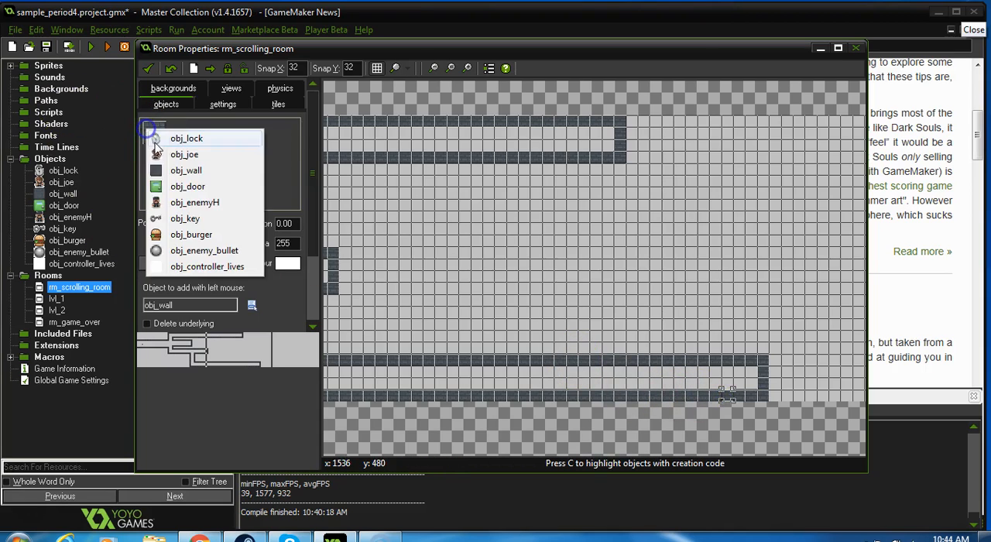
{"action": "left_click", "coordinate": [166, 185]}
{"action": "left_click", "coordinate": [760, 383]}
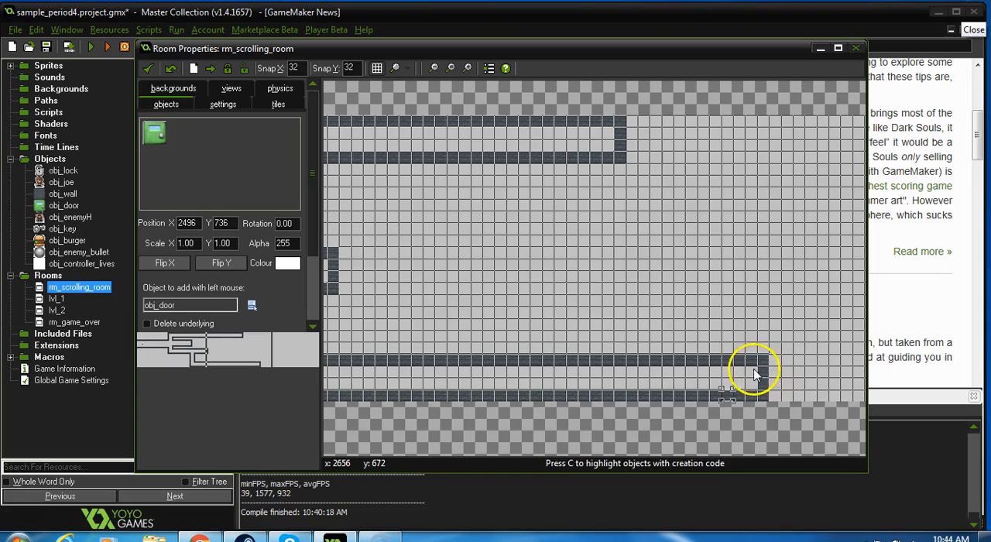
{"action": "left_click", "coordinate": [753, 388]}
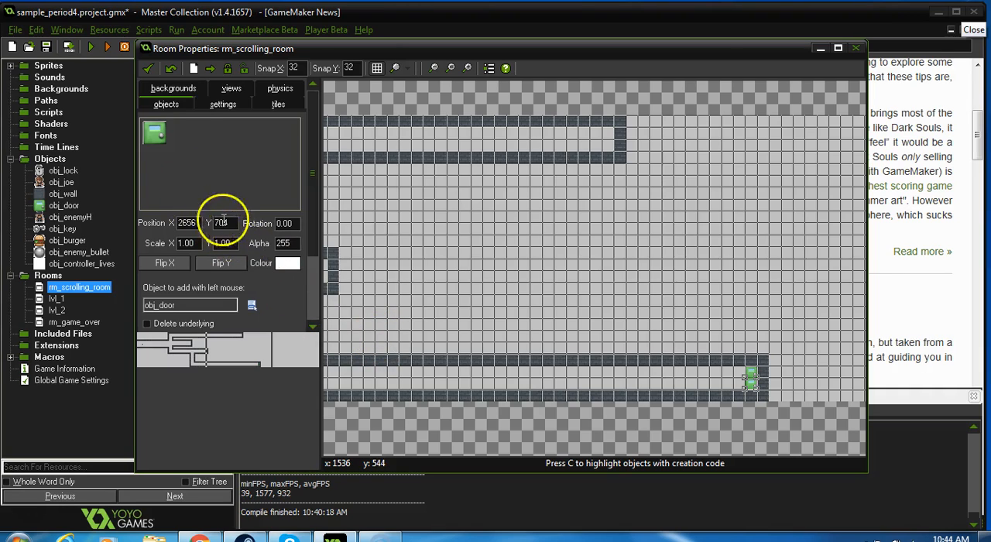
{"action": "left_click", "coordinate": [151, 71]}
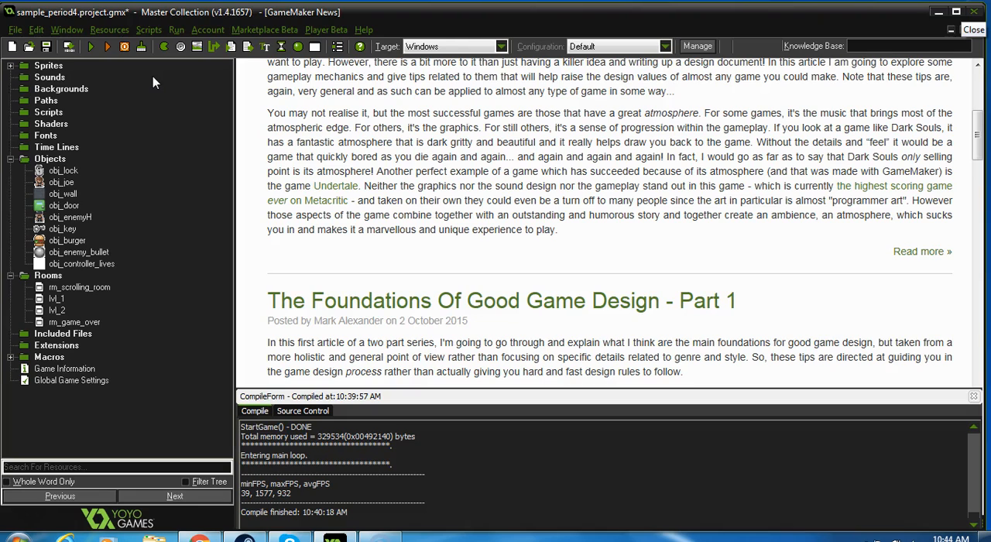
Step: Run the game and walk obj_joe along the starting corridor to the first junction to test the scrolling view
{"action": "left_click", "coordinate": [89, 49]}
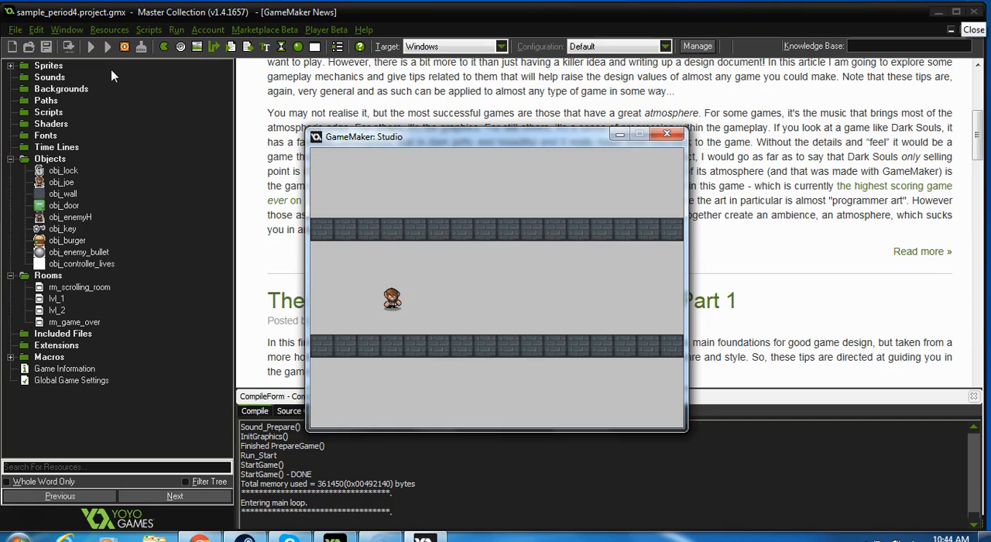
{"action": "key", "text": "Right"}
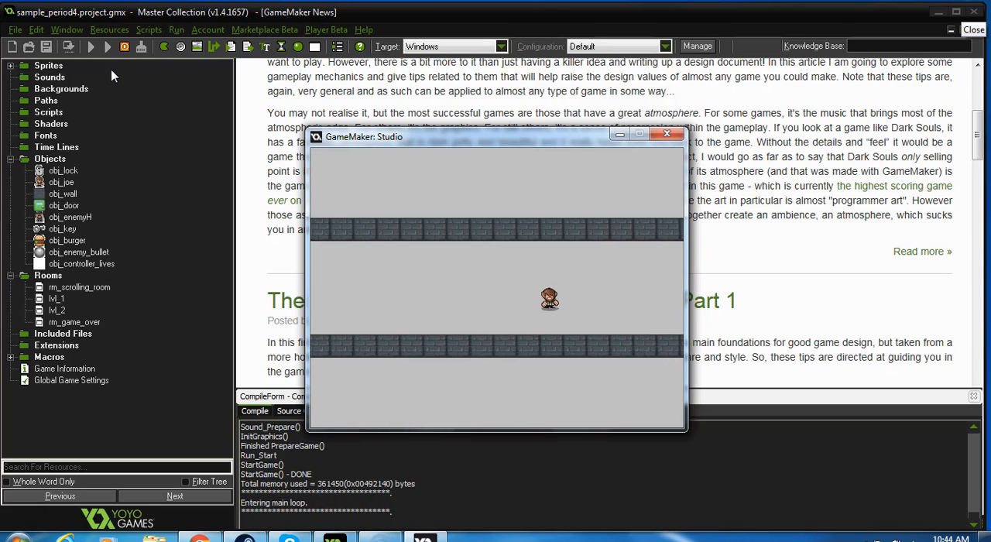
{"action": "key", "text": "Up"}
{"action": "key", "text": "Right"}
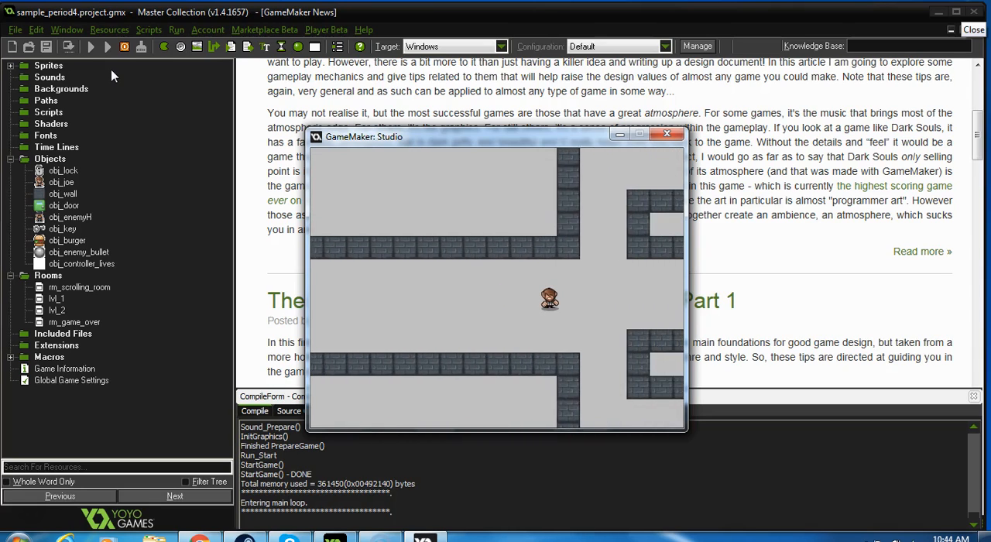
Step: Walk obj_joe up from the junction and along the upper corridor to check that the view follows
{"action": "key", "text": "Up"}
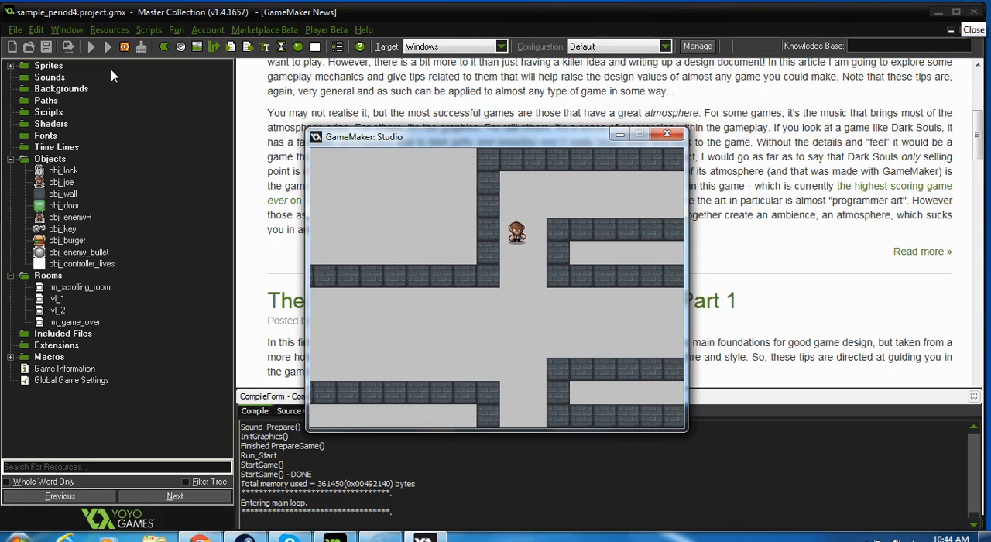
{"action": "key", "text": "Right"}
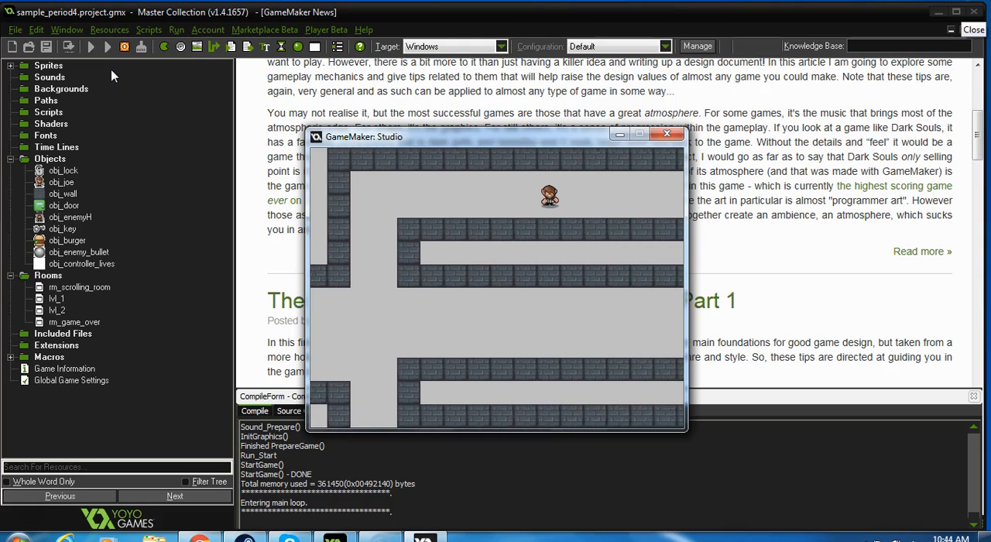
{"action": "key", "text": "Right"}
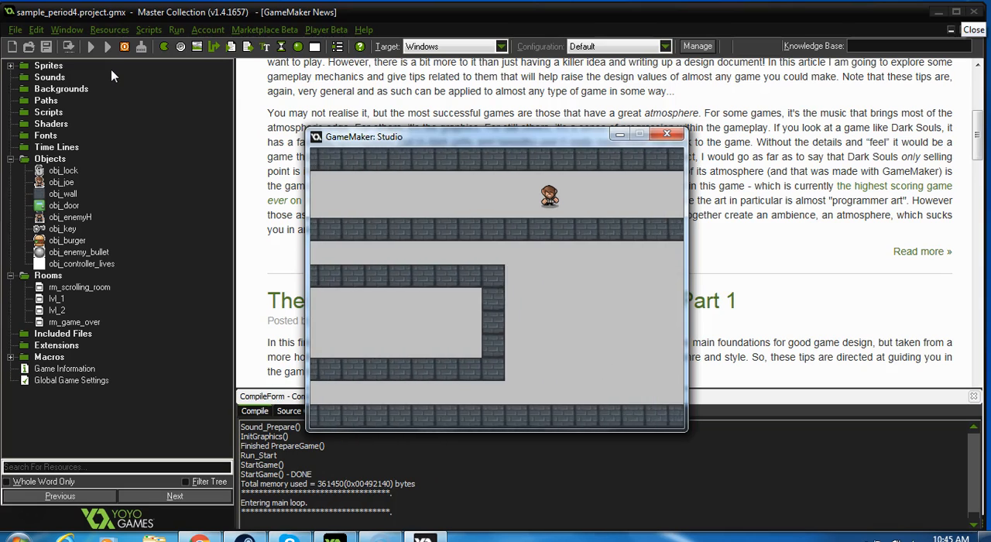
{"action": "key", "text": "Right"}
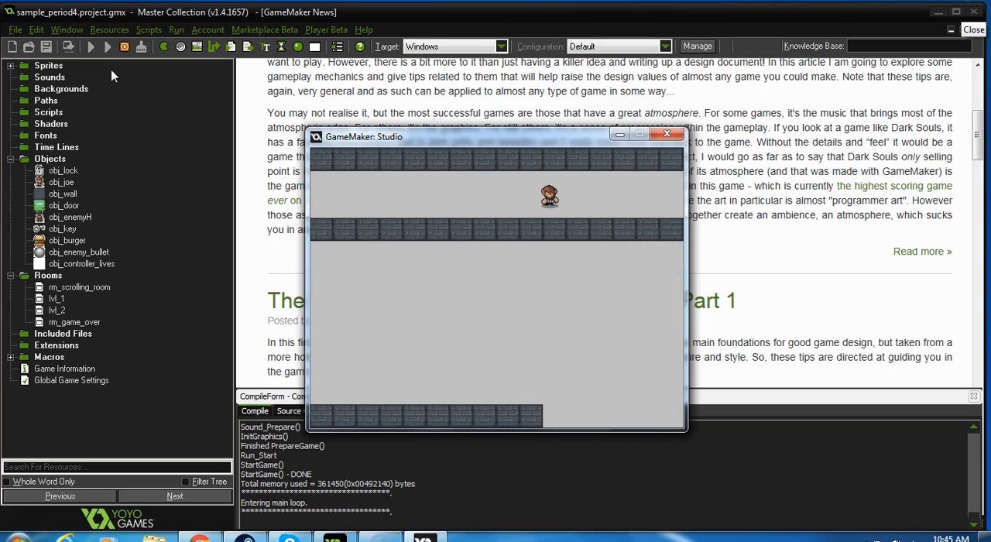
{"action": "key", "text": "Right"}
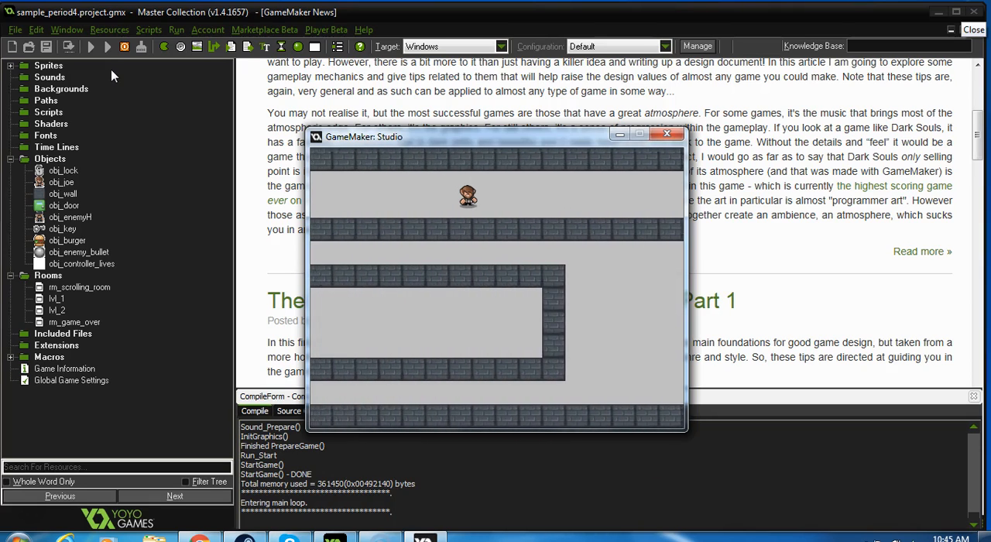
Step: Walk obj_joe back to the junction, down past the starting corridor, and along the lower corridor to the vertical shaft
{"action": "key", "text": "Left"}
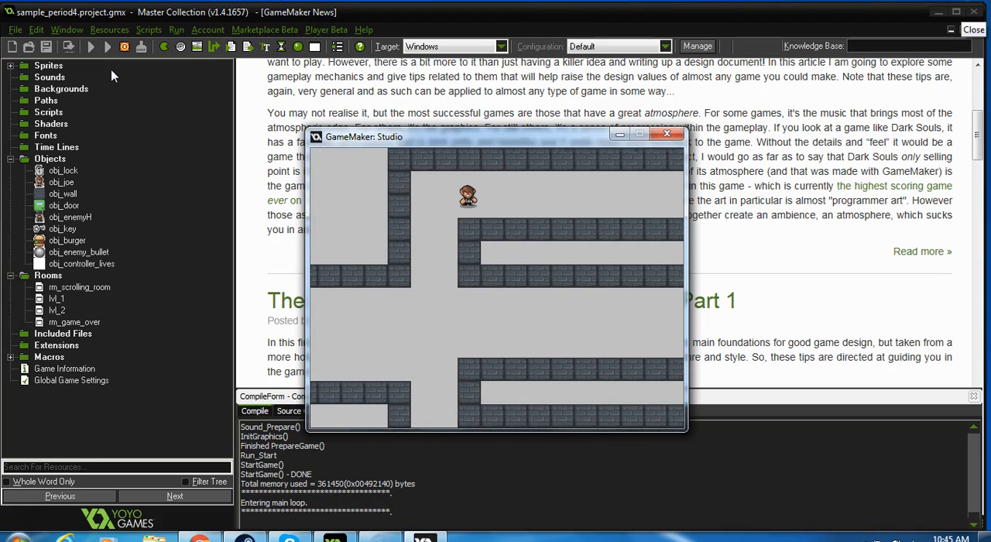
{"action": "key", "text": "Down"}
{"action": "key", "text": "Down"}
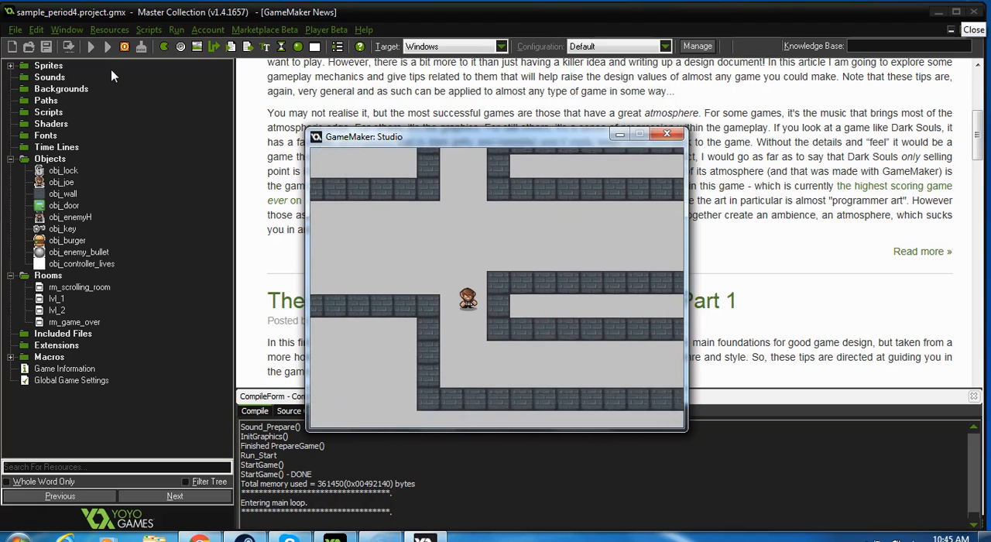
{"action": "key", "text": "Right"}
{"action": "key", "text": "Right"}
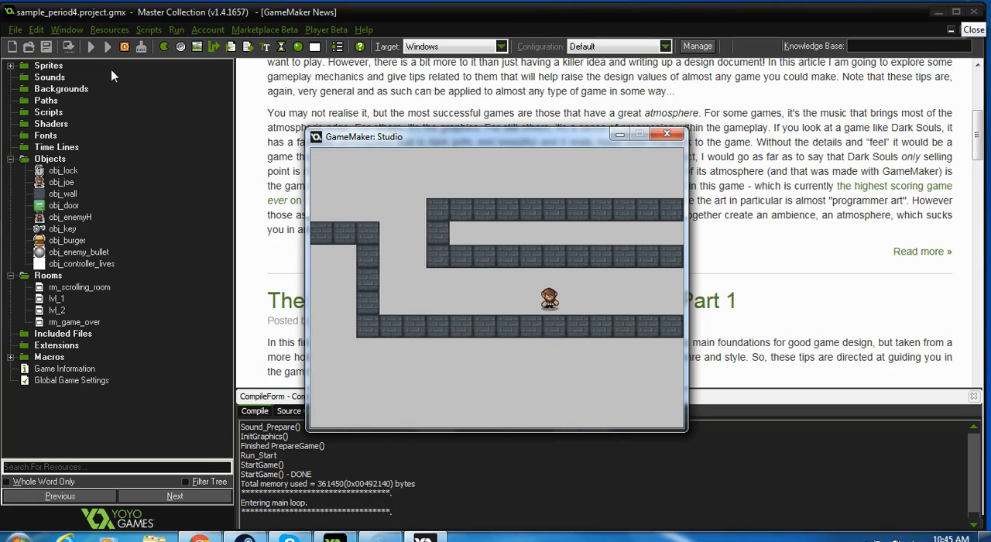
{"action": "key", "text": "Right"}
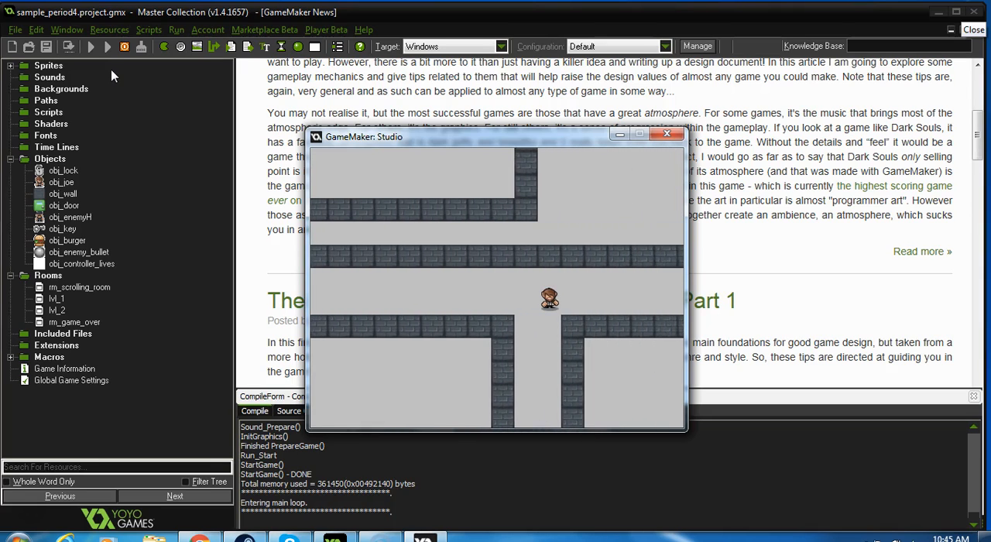
Step: Walk obj_joe down the vertical shaft and along the bottom corridor through the exit doors into the next level
{"action": "key", "text": "Left"}
{"action": "key", "text": "Down"}
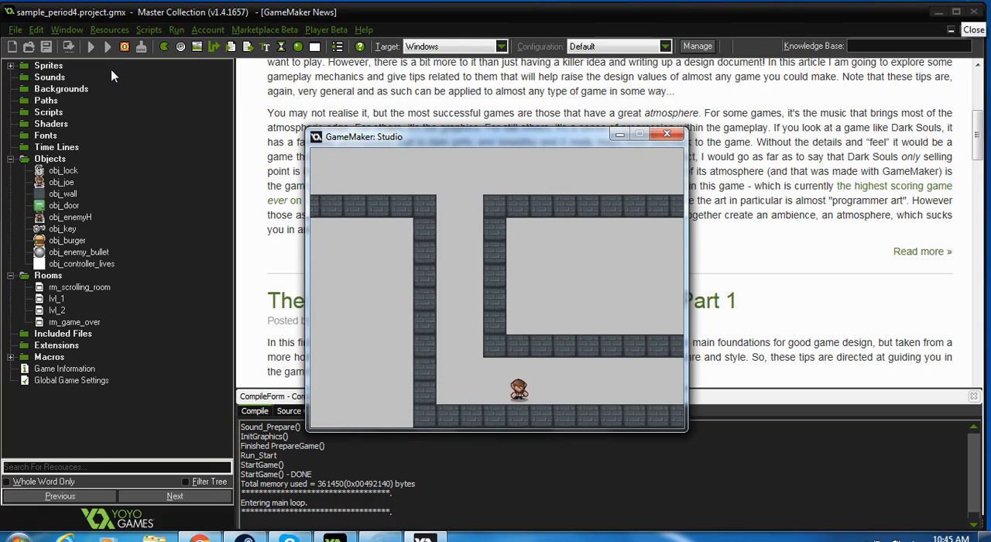
{"action": "key", "text": "Right"}
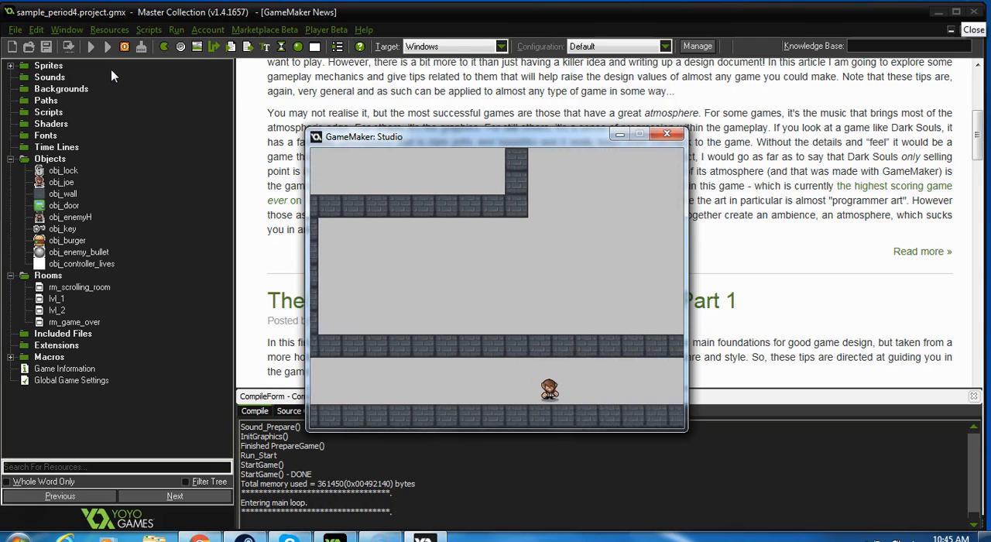
{"action": "key", "text": "Right"}
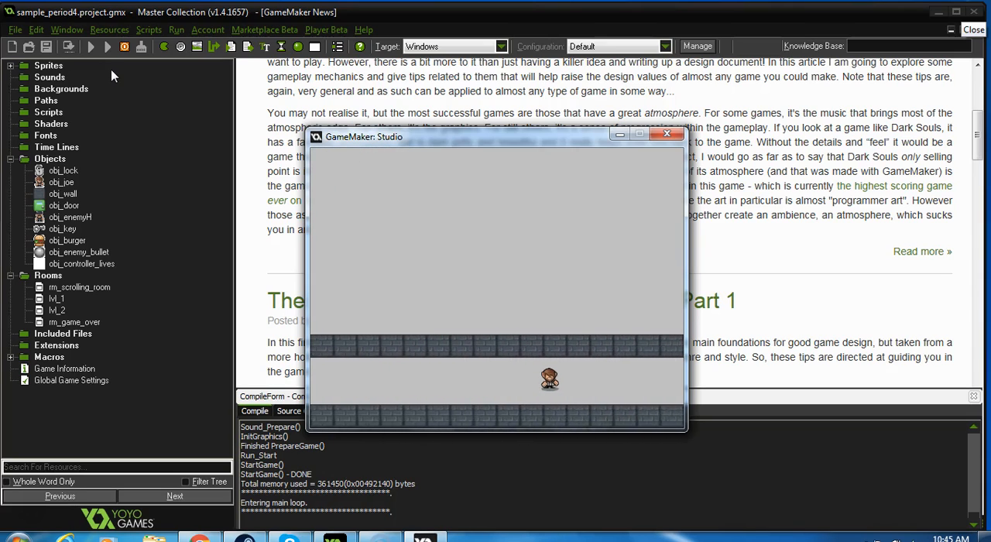
{"action": "key", "text": "Right"}
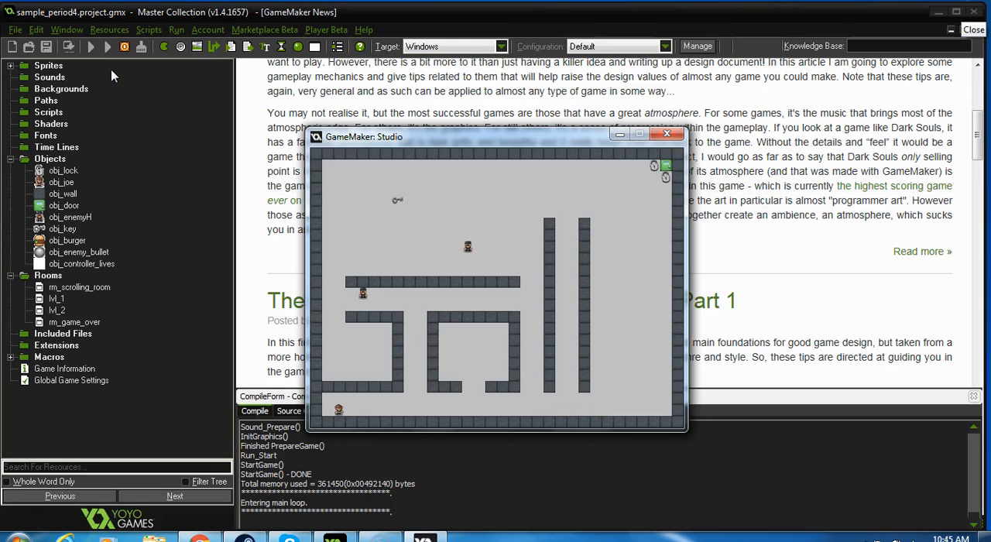